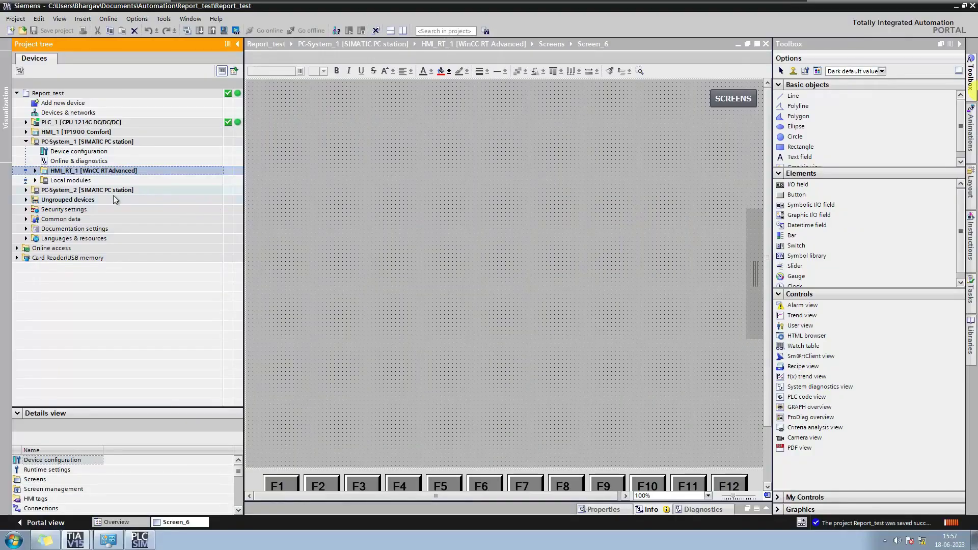
# - Expand HMI_RT_1 [WinCC RT Advanced] in the project tree and select its Text and graphic lists
pyautogui.click(35, 171)
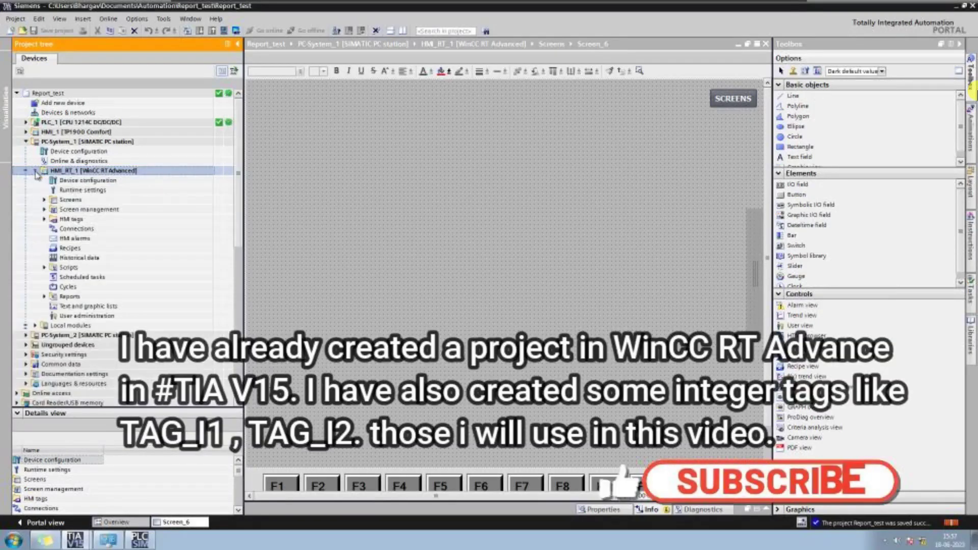
pyautogui.click(85, 308)
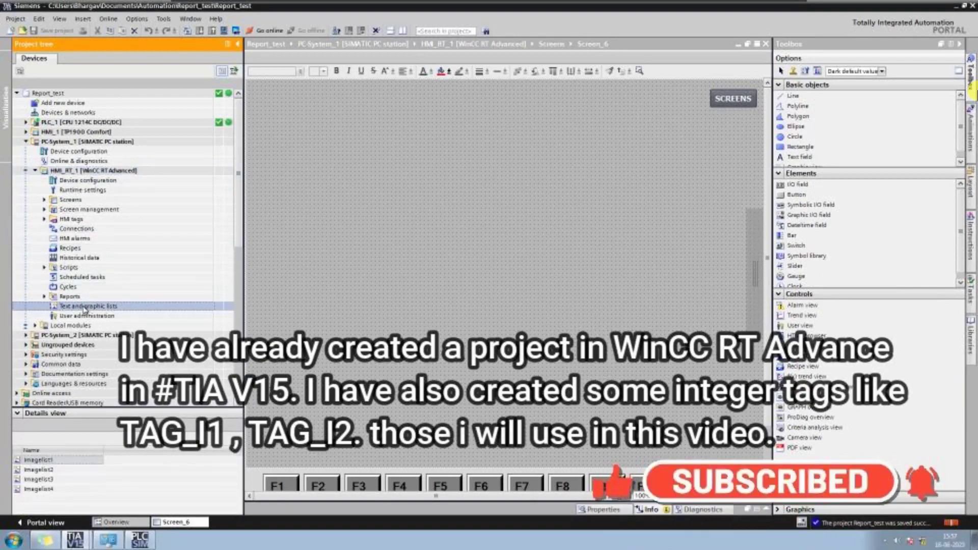
# - Open the Text and graphic lists editor, review graphic lists Imagelist1–4, then return to Text lists
pyautogui.doubleClick(85, 306)
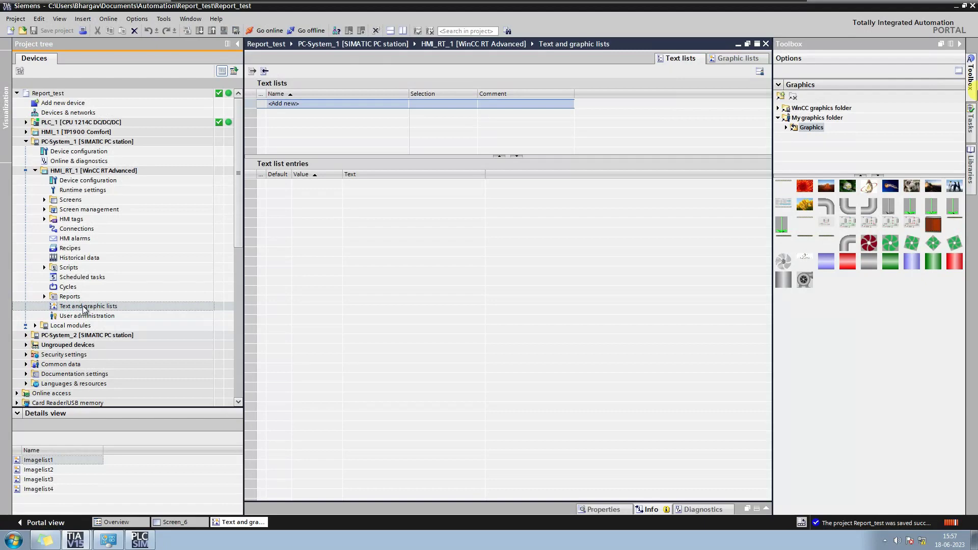
pyautogui.click(729, 58)
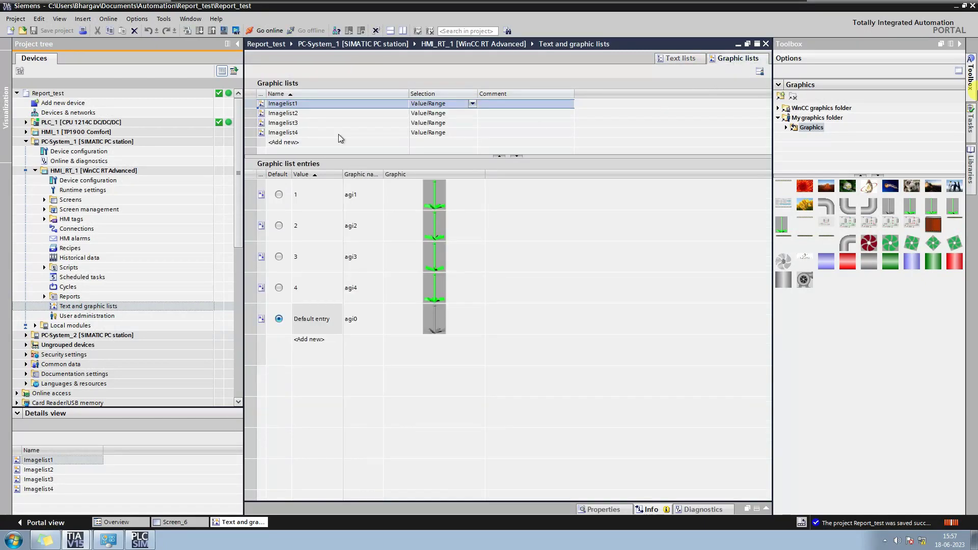
pyautogui.click(344, 114)
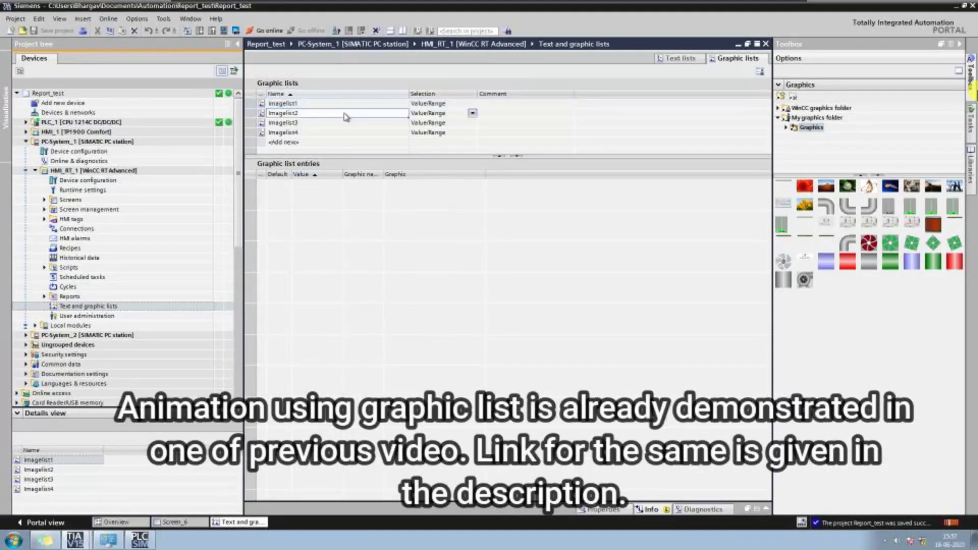
pyautogui.click(346, 126)
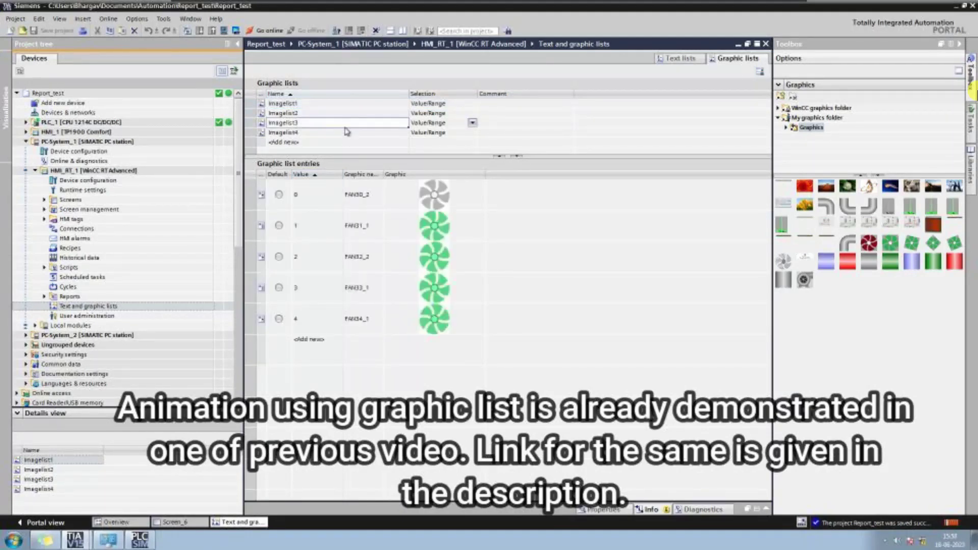
pyautogui.click(346, 133)
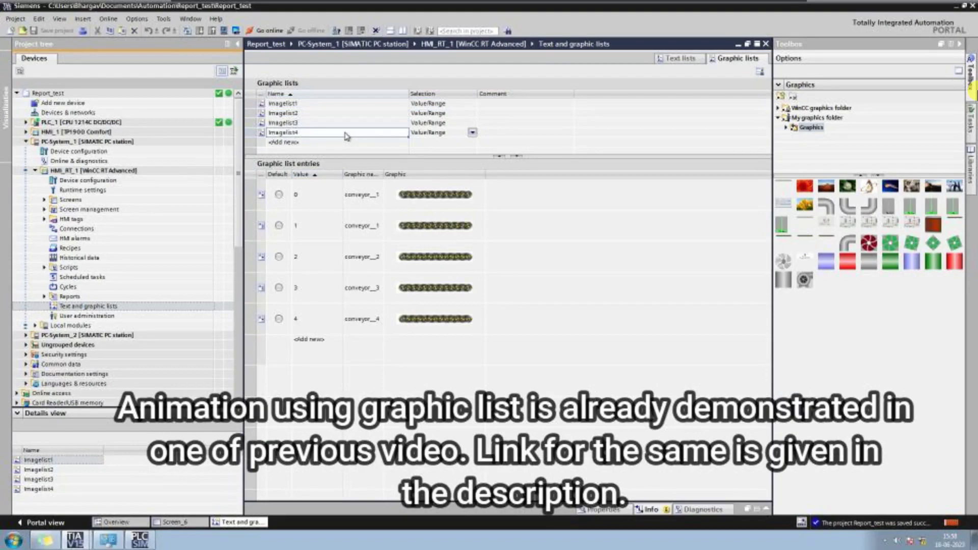
pyautogui.click(660, 59)
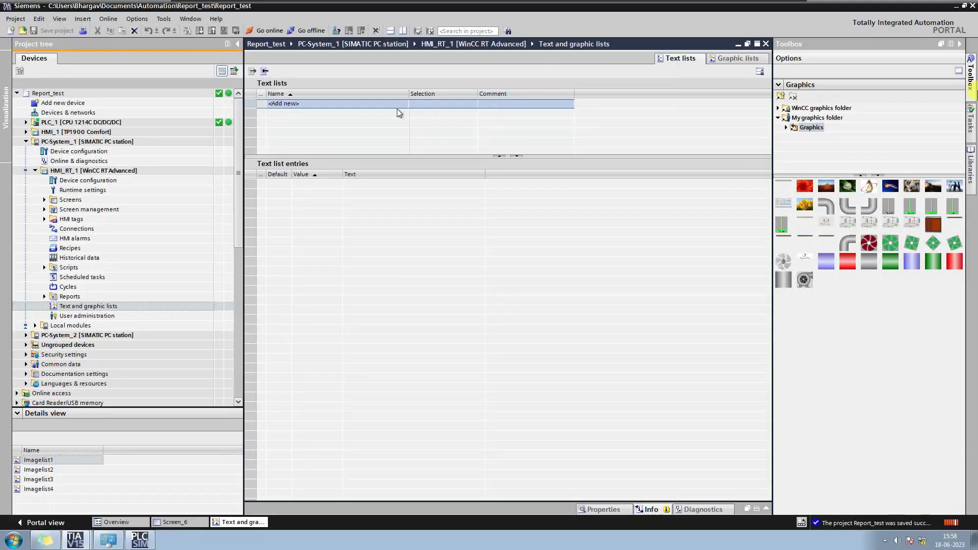
# - Add a new text list named MACHINE_STATE with selection type Value/Range
pyautogui.doubleClick(396, 105)
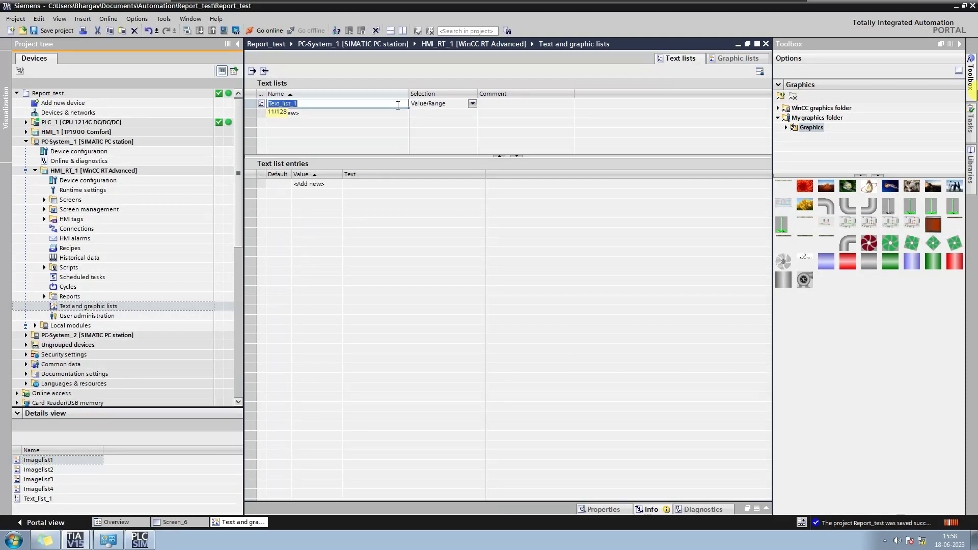
pyautogui.write('MACHINE_STATE')
pyautogui.click(465, 105)
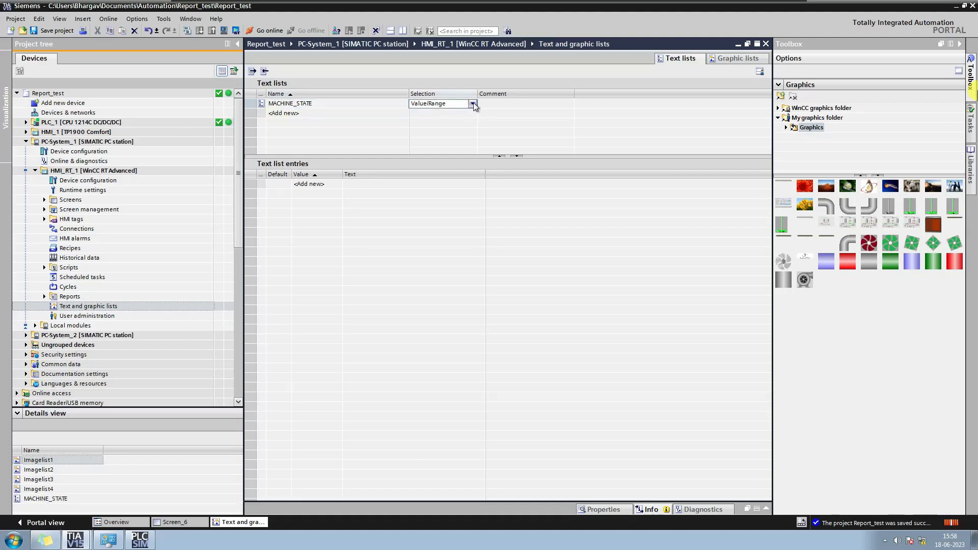
pyautogui.click(473, 104)
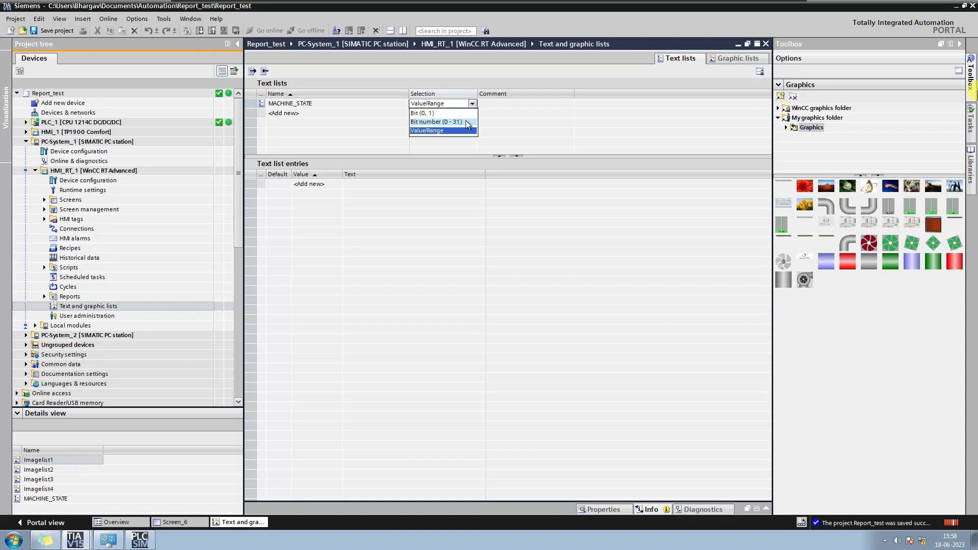
pyautogui.click(433, 130)
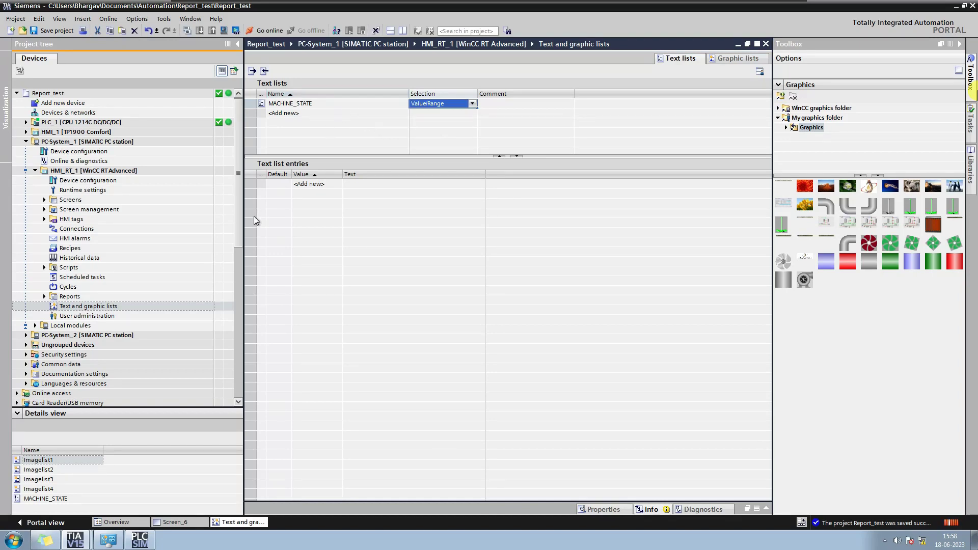
# - Add entries 0 STOP and 1 STARTING to the MACHINE_STATE text list
pyautogui.click(306, 184)
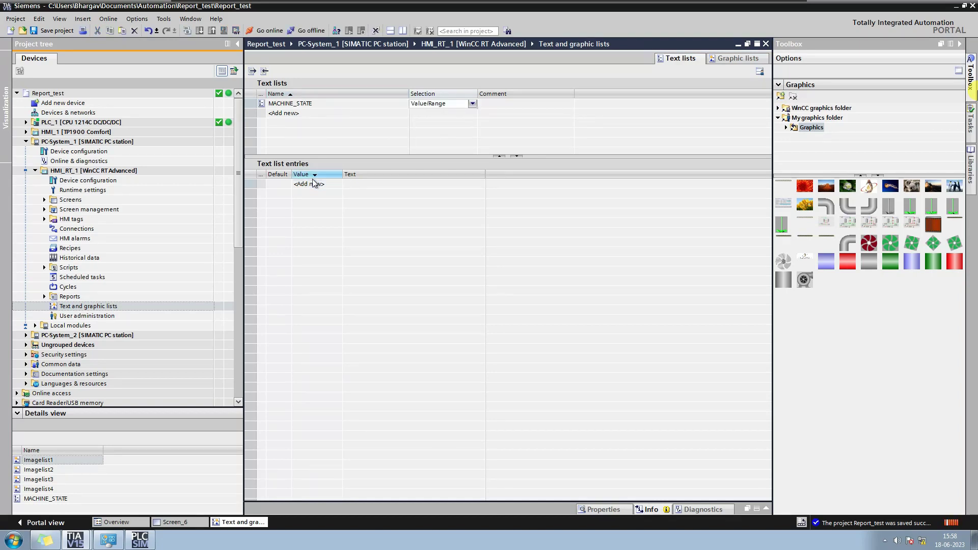
pyautogui.click(316, 186)
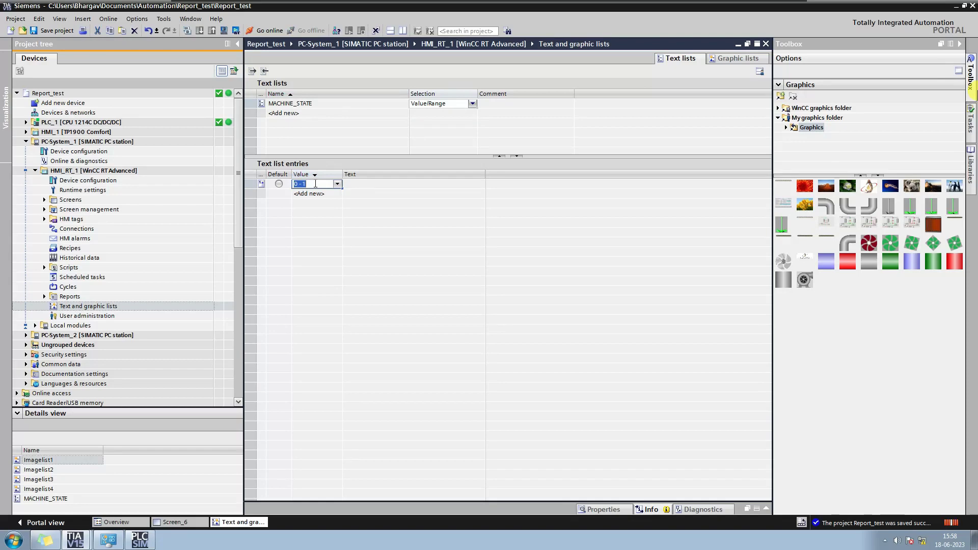
pyautogui.write('0')
pyautogui.click(351, 189)
pyautogui.write('STOP')
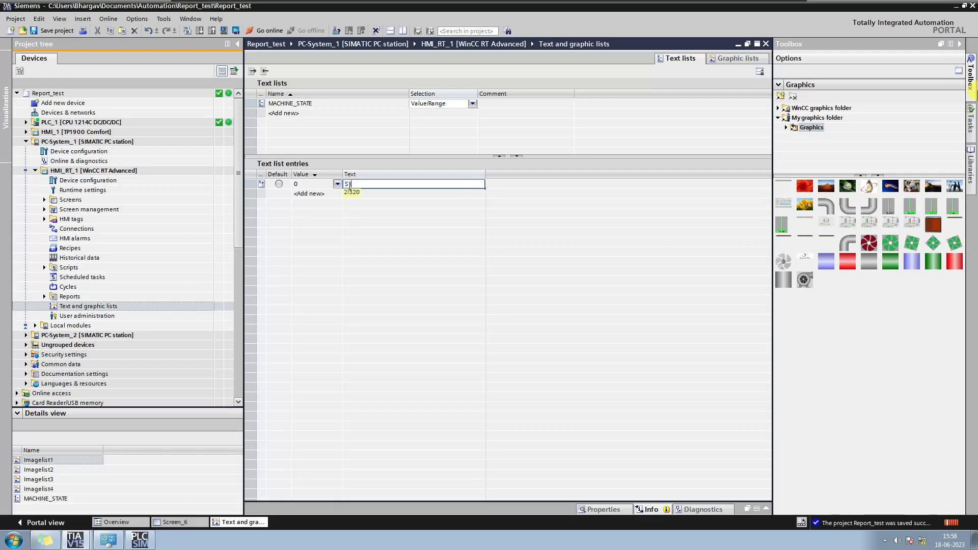
pyautogui.press('Return')
pyautogui.click(320, 195)
pyautogui.click(398, 194)
pyautogui.write('STARTING')
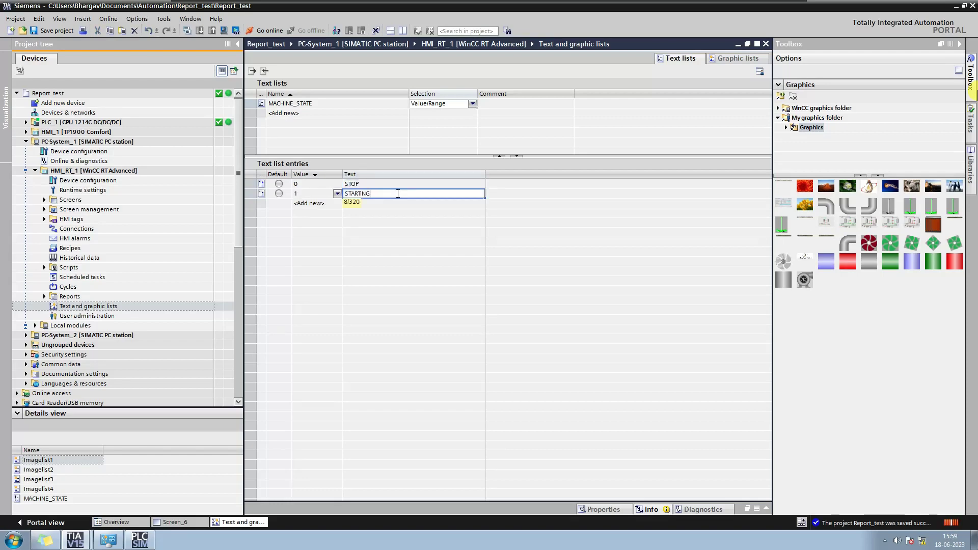
# - Add entries 2 RUNNING, 3 UNLOADING and 4 TRIPPED to MACHINE_STATE
pyautogui.click(355, 204)
pyautogui.click(356, 203)
pyautogui.write('RUNNING')
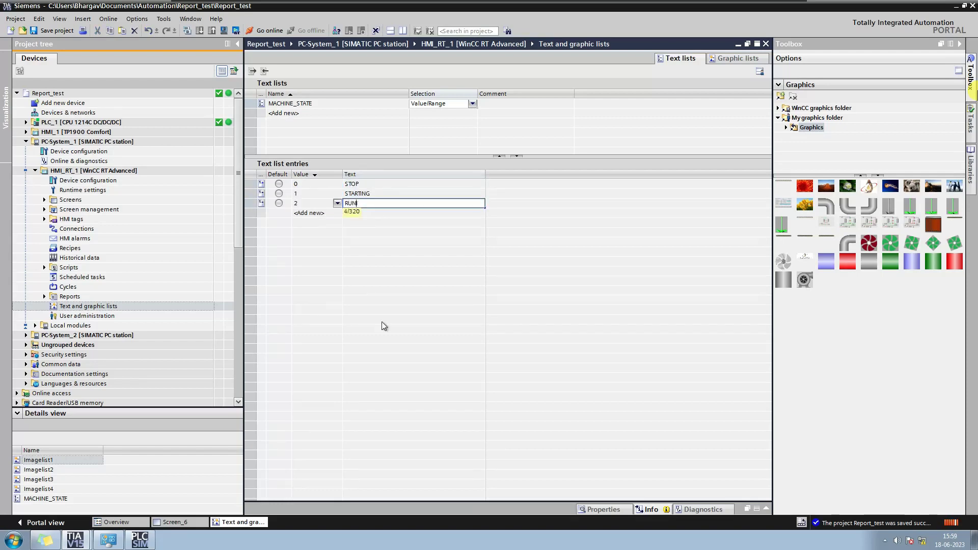
pyautogui.click(360, 214)
pyautogui.click(360, 214)
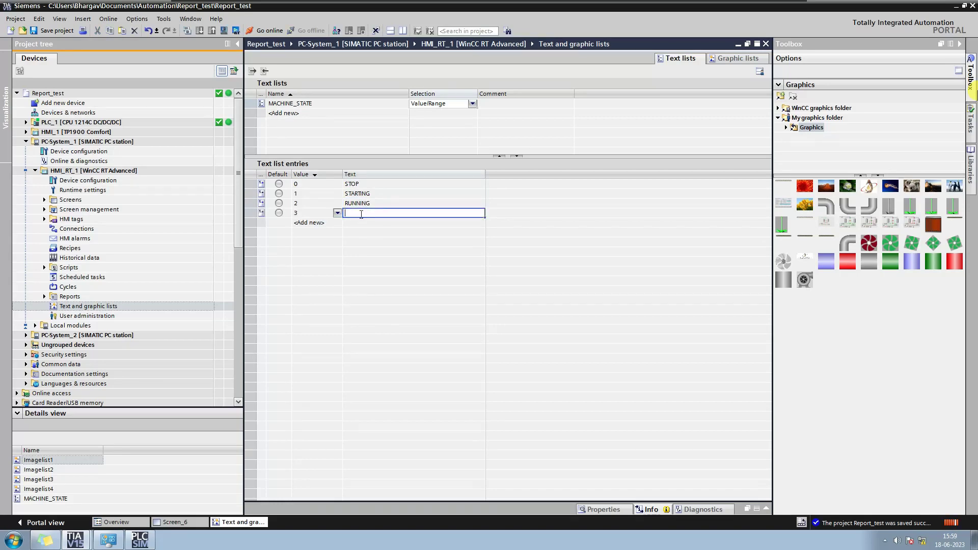
pyautogui.write('UNLOADING')
pyautogui.click(357, 223)
pyautogui.click(357, 223)
pyautogui.write('TRIPPED')
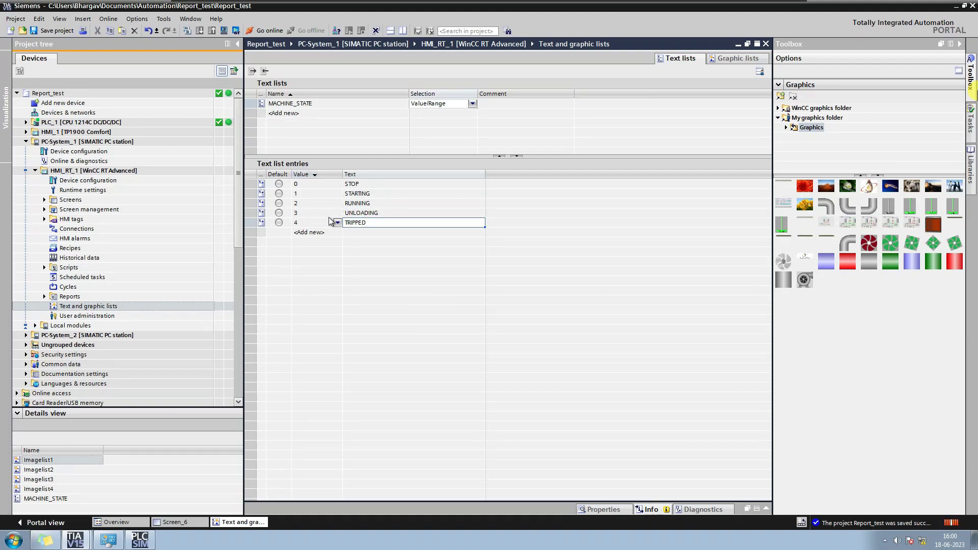
# - On Screen_6, link the I/O field to TAG_I1 and trim its format pattern to 9
pyautogui.click(182, 523)
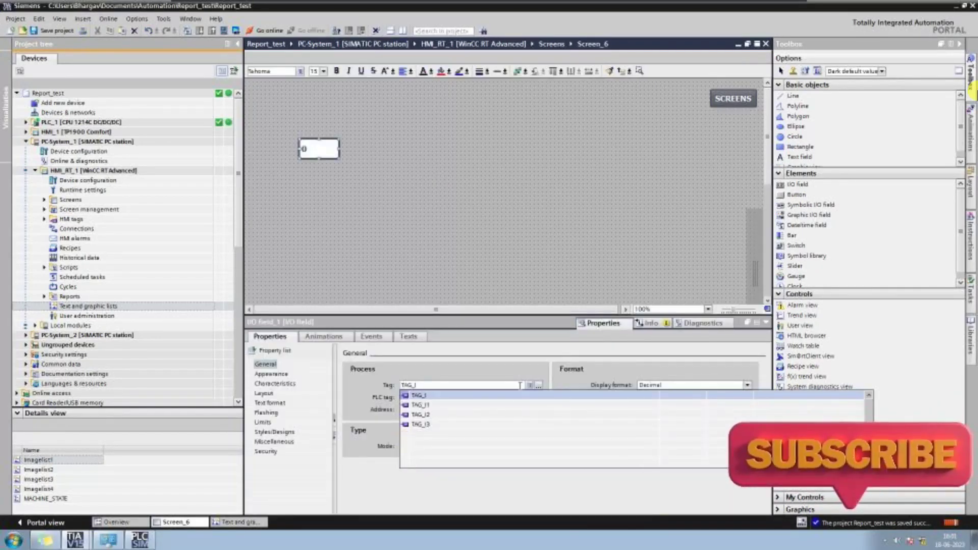
pyautogui.click(464, 406)
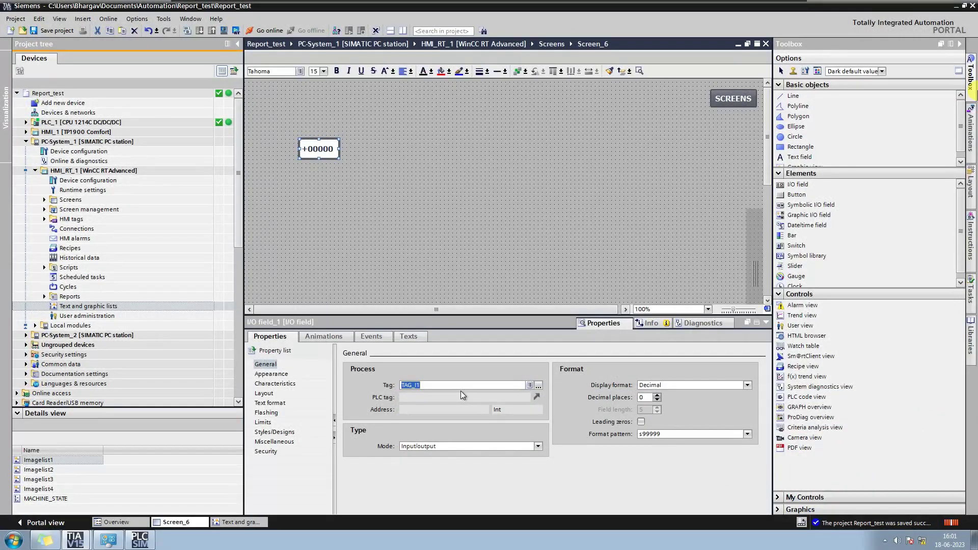
pyautogui.click(685, 434)
pyautogui.press('BackSpace')
pyautogui.press('BackSpace')
pyautogui.press('BackSpace')
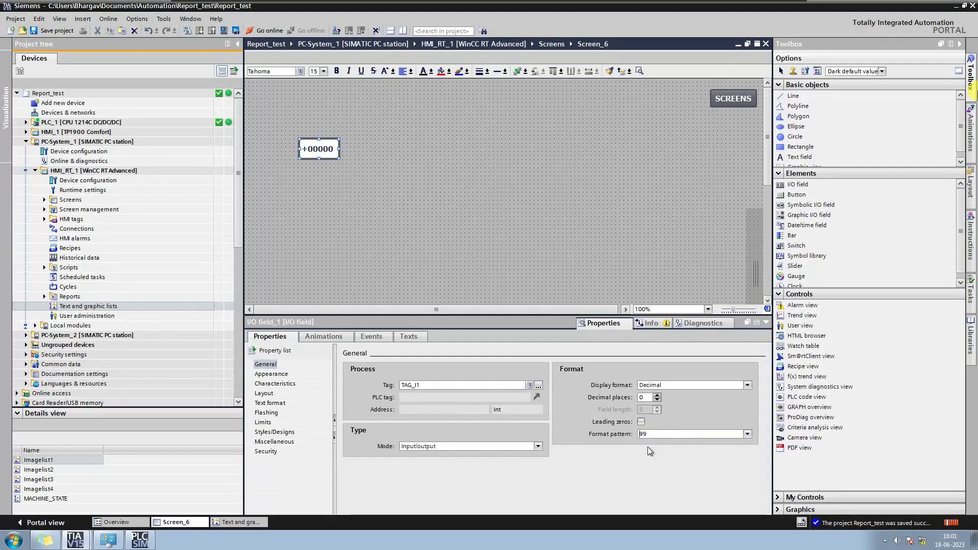
pyautogui.press('BackSpace')
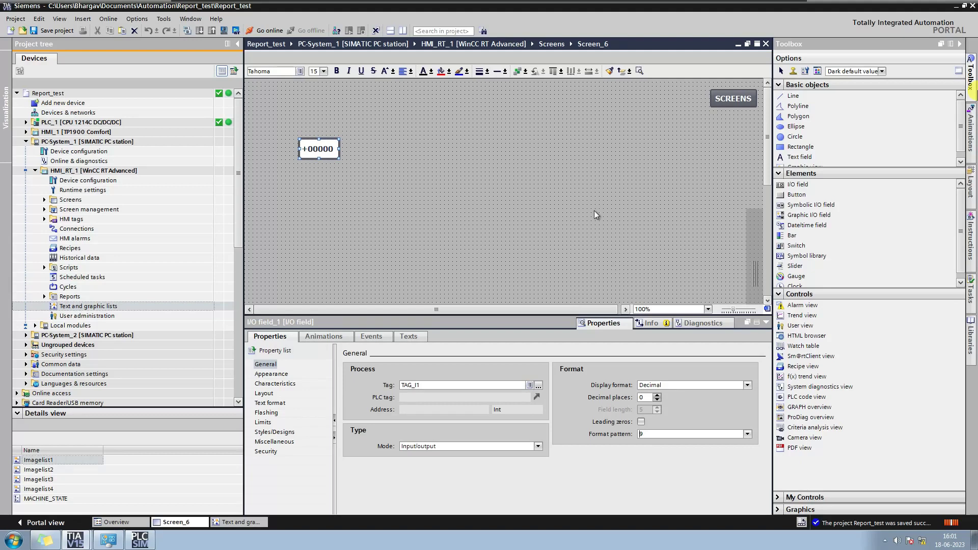
pyautogui.click(594, 210)
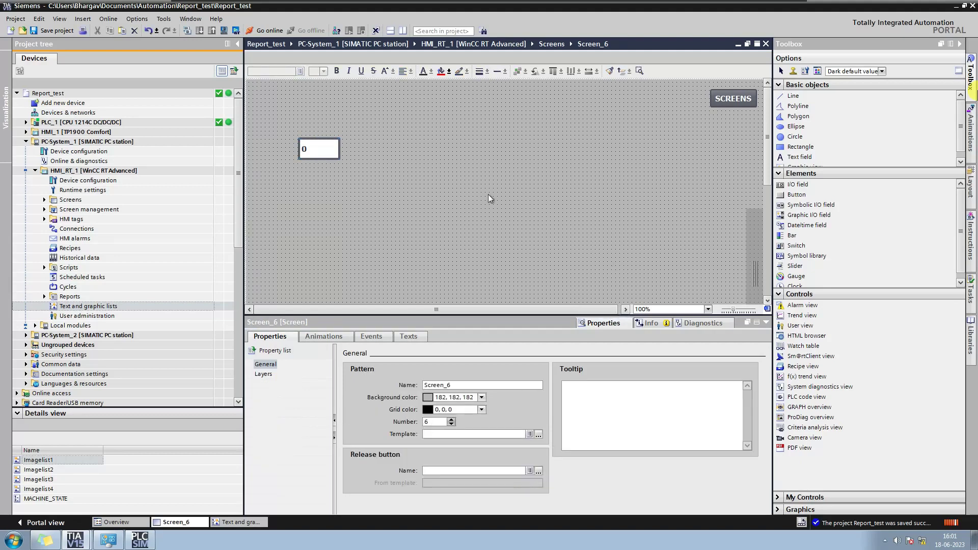
# - Give the I/O field bold 15px Tahoma text with centred horizontal alignment
pyautogui.click(331, 152)
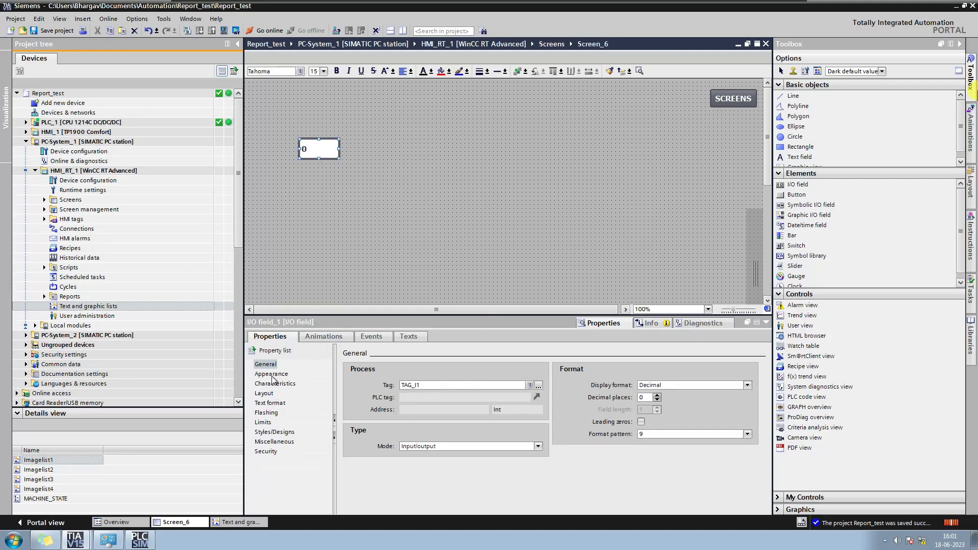
pyautogui.click(273, 377)
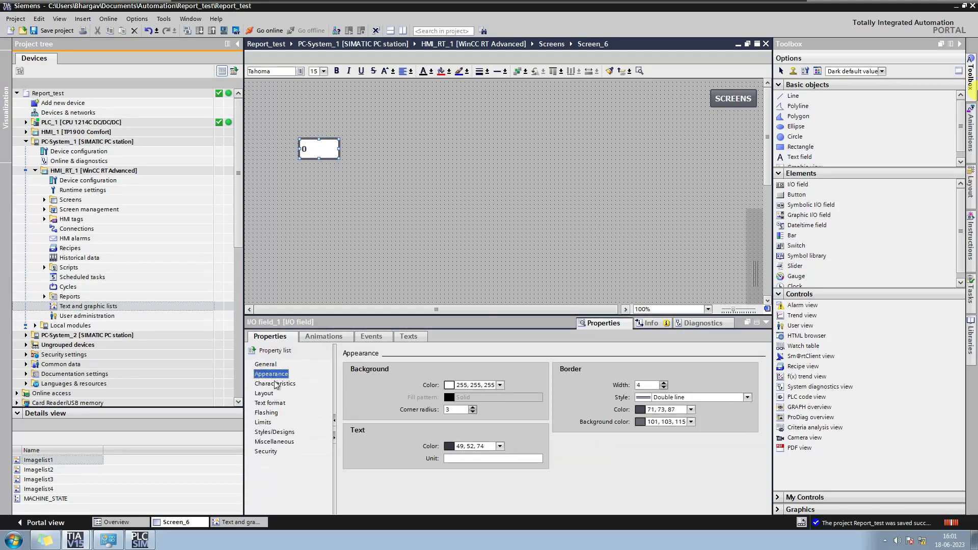
pyautogui.click(275, 387)
pyautogui.click(274, 395)
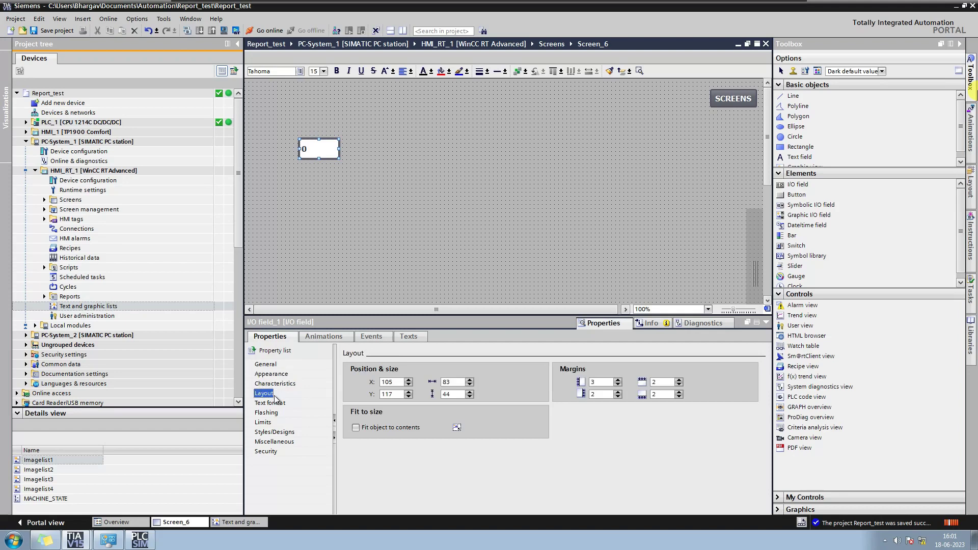
pyautogui.click(278, 404)
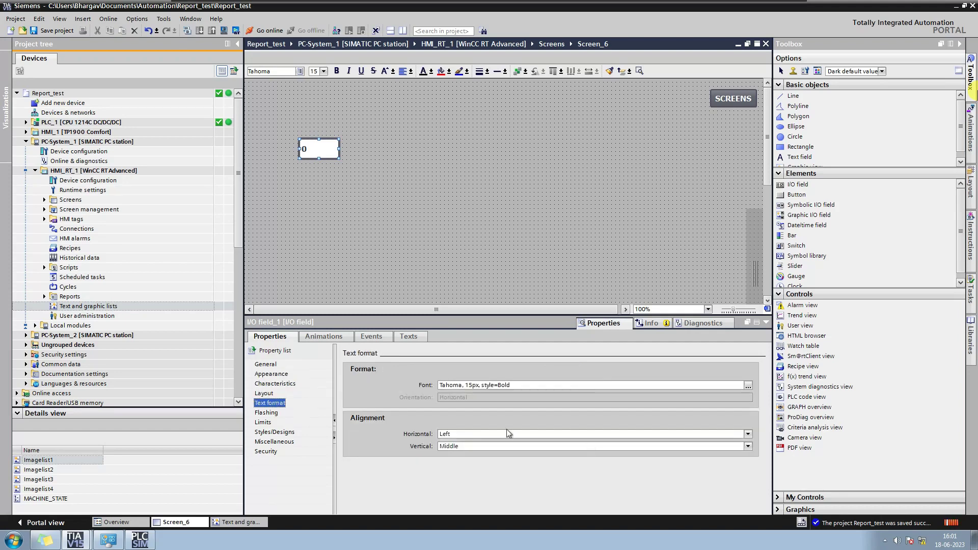
pyautogui.click(748, 434)
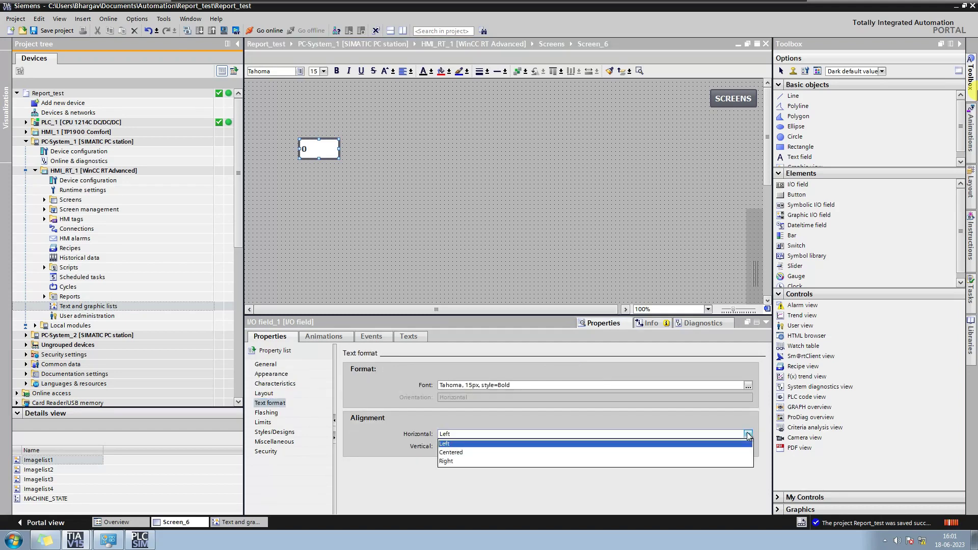
pyautogui.click(669, 453)
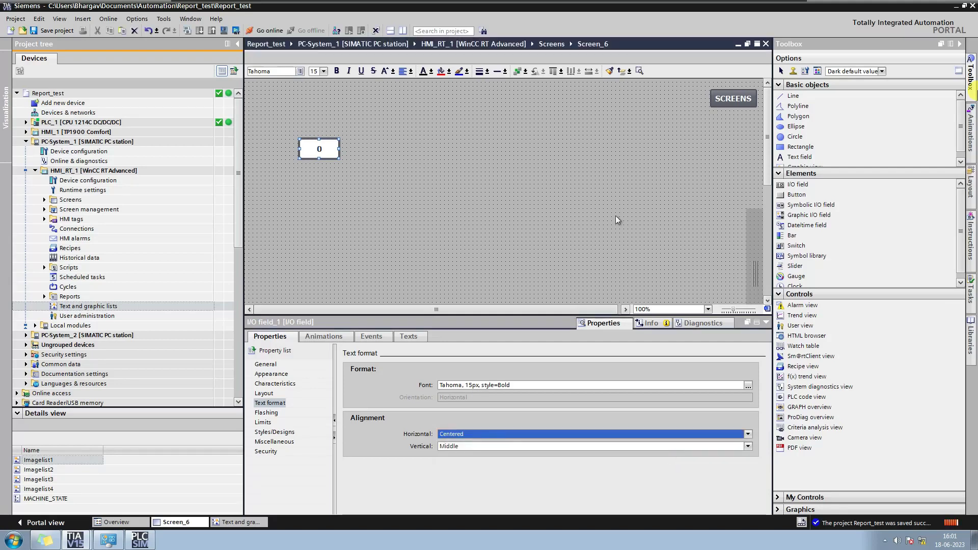
pyautogui.click(569, 181)
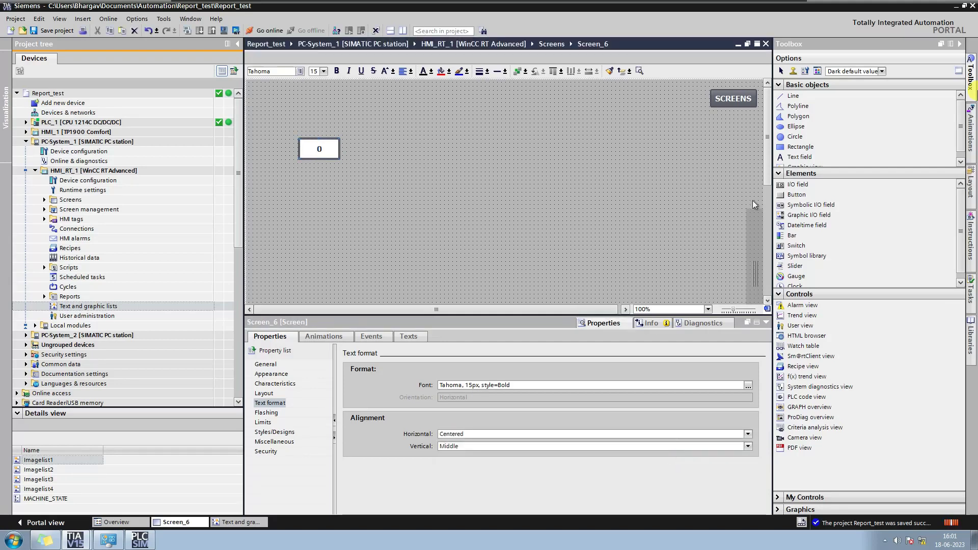
pyautogui.click(805, 205)
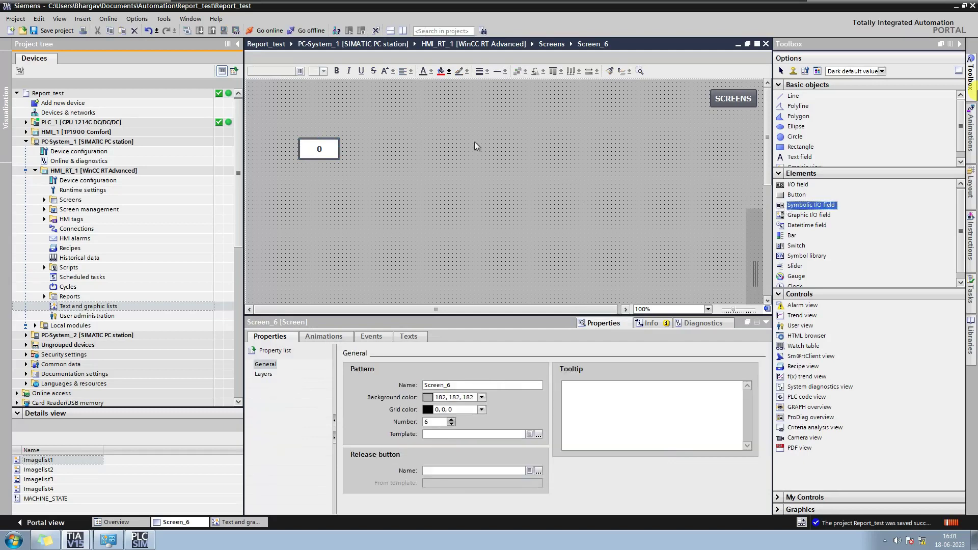
# - Place a widened symbolic I/O field beside the 0 field and set its mode to Output
pyautogui.click(415, 159)
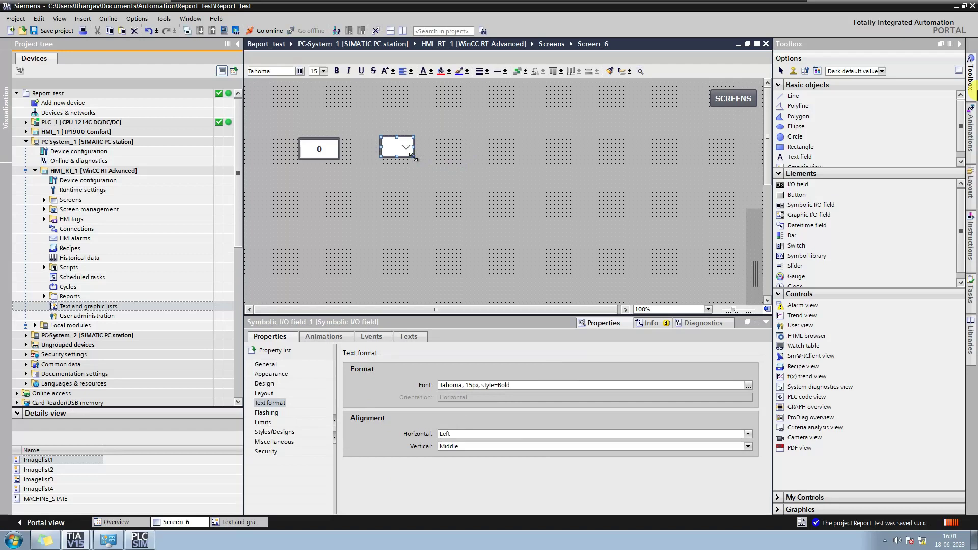
pyautogui.moveTo(414, 159)
pyautogui.mouseDown()
pyautogui.moveTo(451, 154)
pyautogui.moveTo(412, 149)
pyautogui.moveTo(409, 158)
pyautogui.mouseUp()
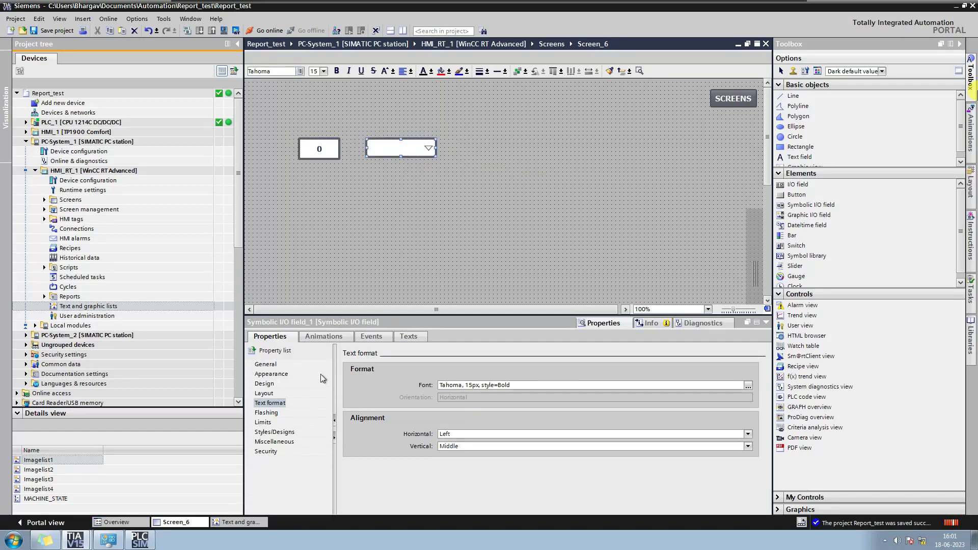
pyautogui.click(269, 365)
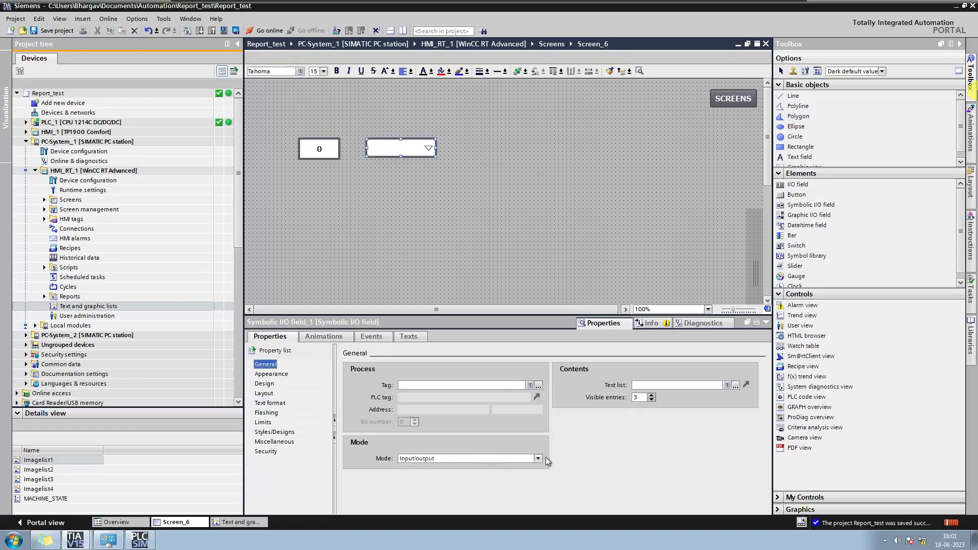
pyautogui.click(540, 459)
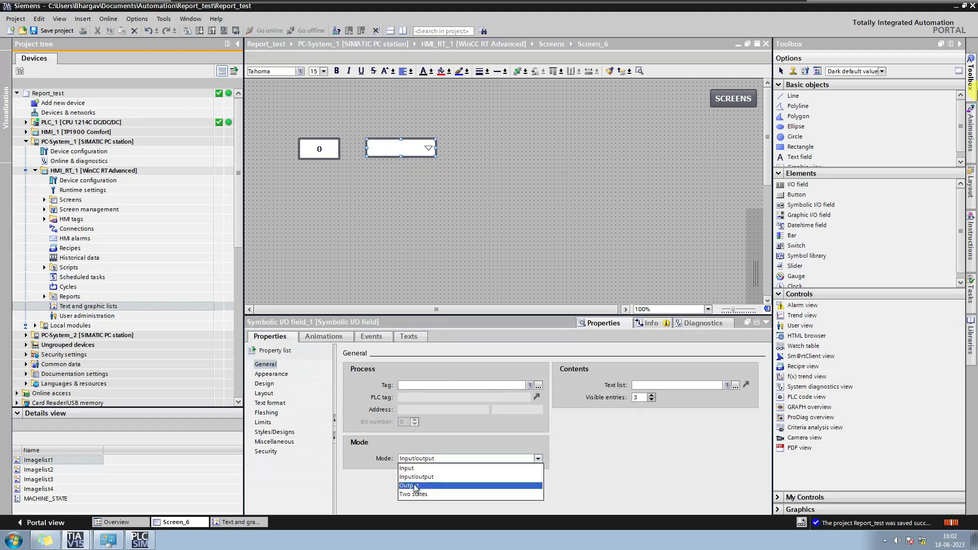
pyautogui.click(416, 487)
# - Link the symbolic field to TAG_I1 and text list MACHINE_STATE, then save the project
pyautogui.click(496, 386)
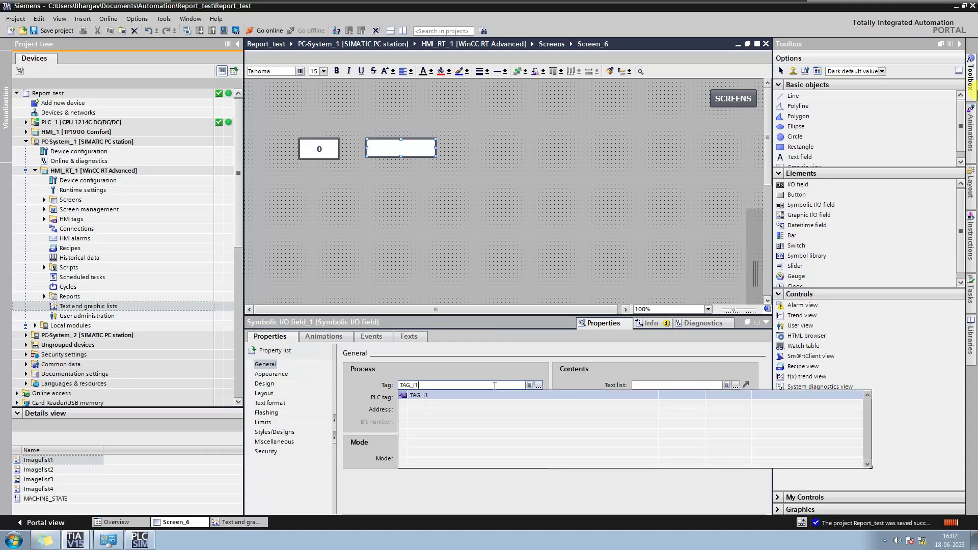
pyautogui.click(491, 395)
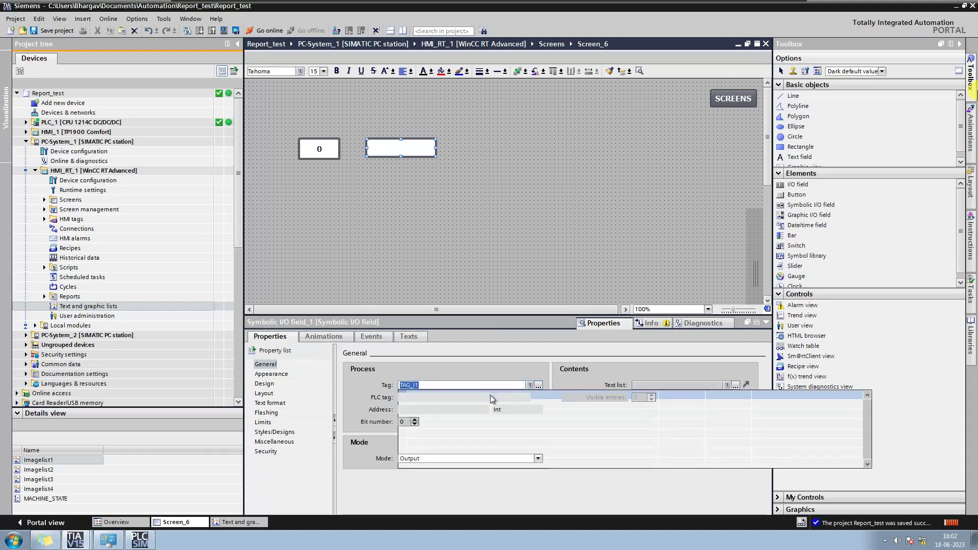
pyautogui.click(735, 386)
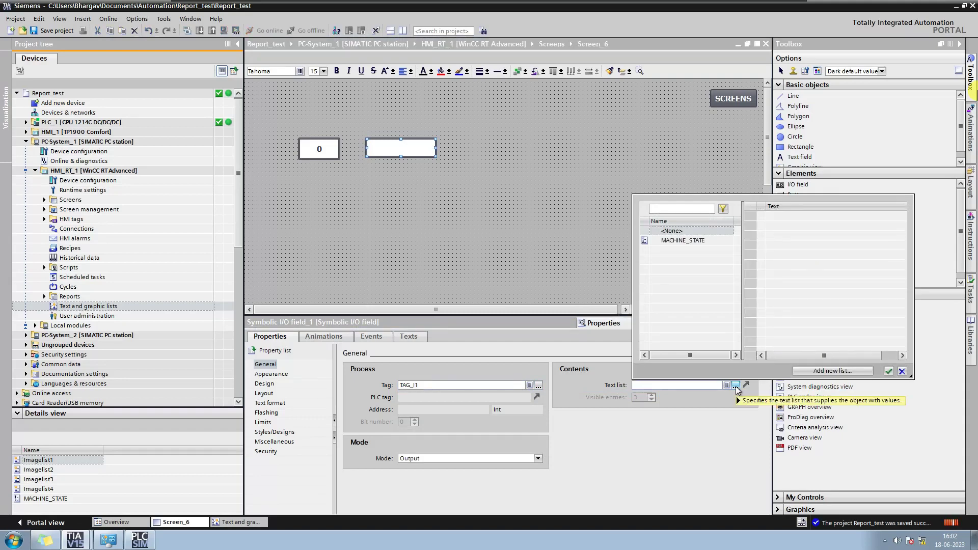
pyautogui.click(697, 241)
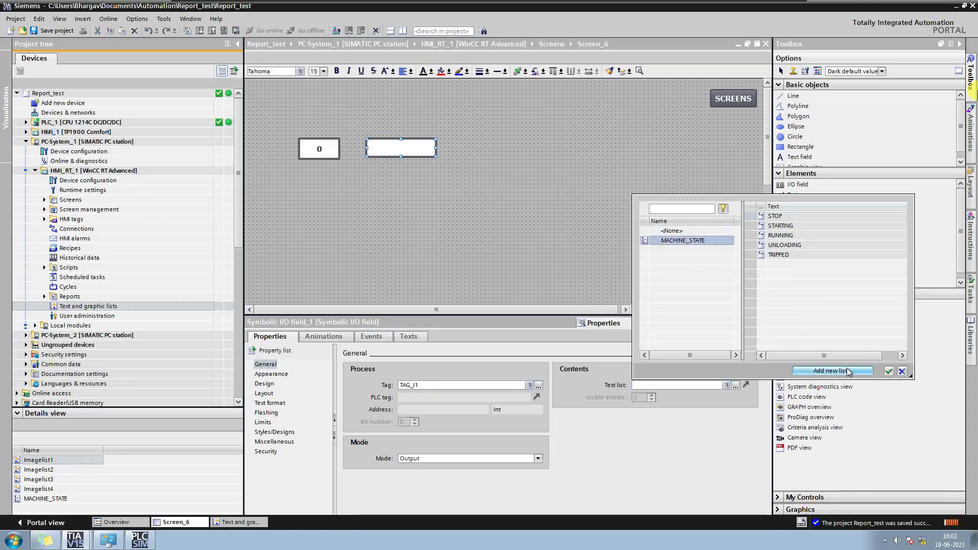
pyautogui.click(888, 372)
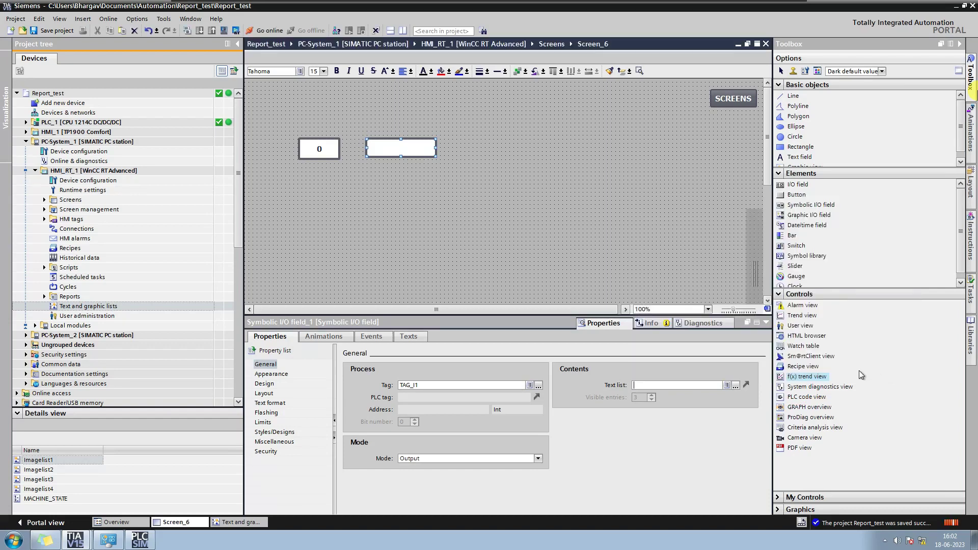
pyautogui.click(696, 391)
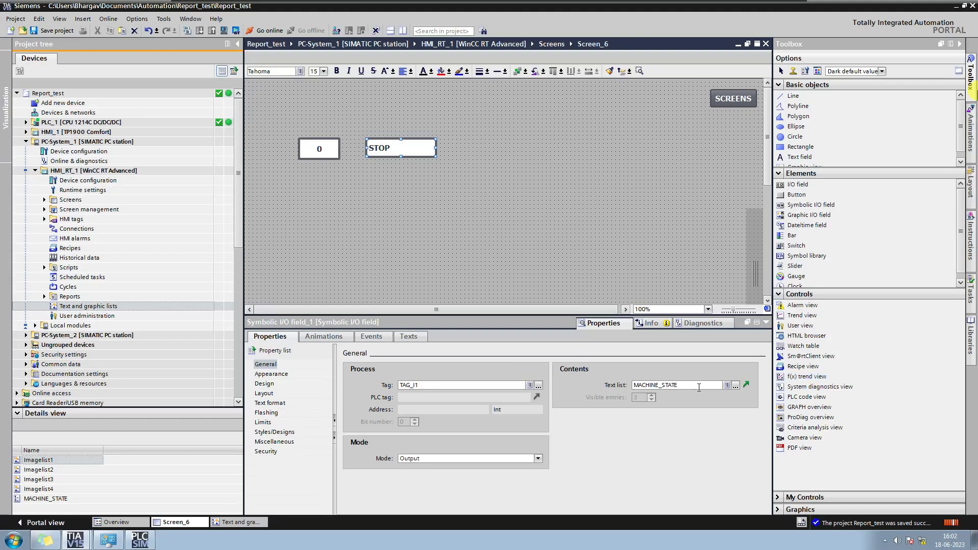
pyautogui.click(56, 30)
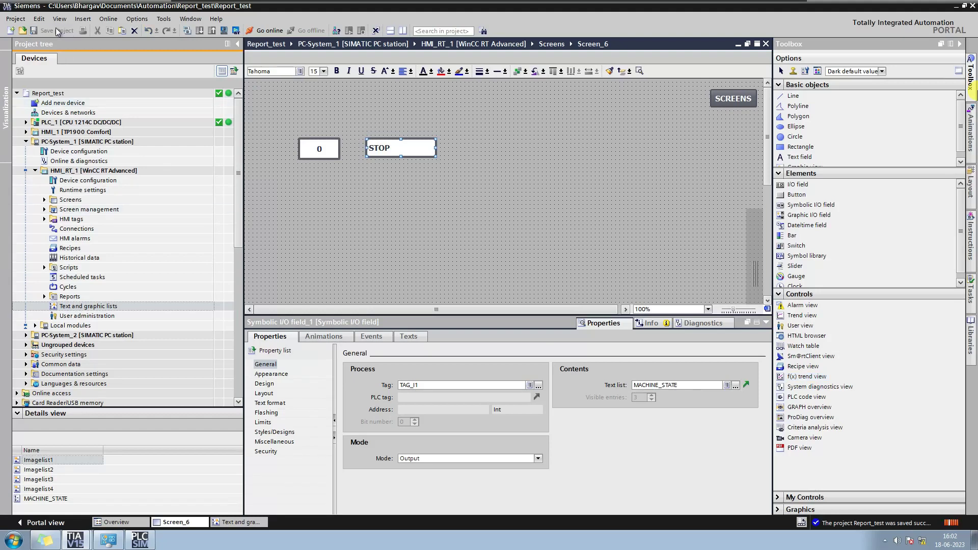
pyautogui.click(70, 144)
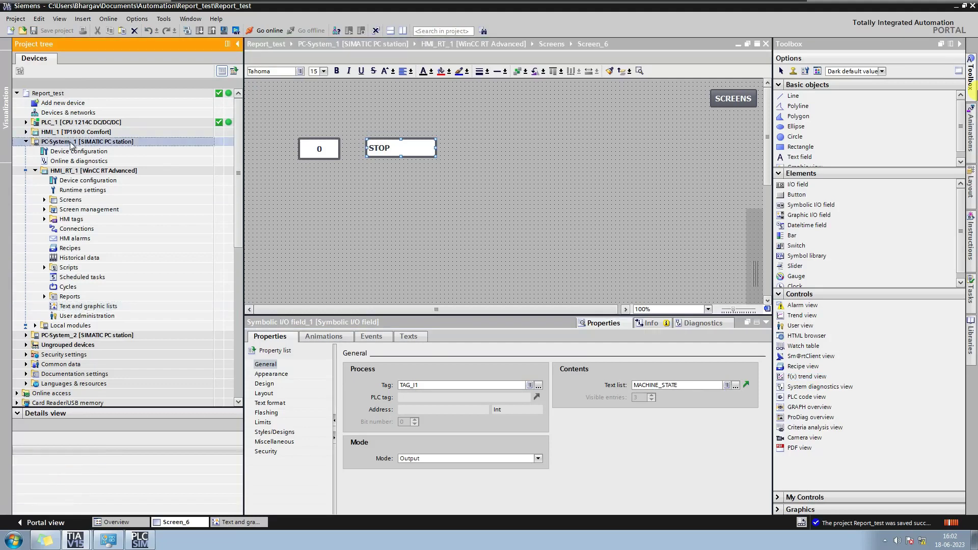
# - Start the runtime simulation and switch to Screen 6 via the SCREENS list
pyautogui.click(222, 30)
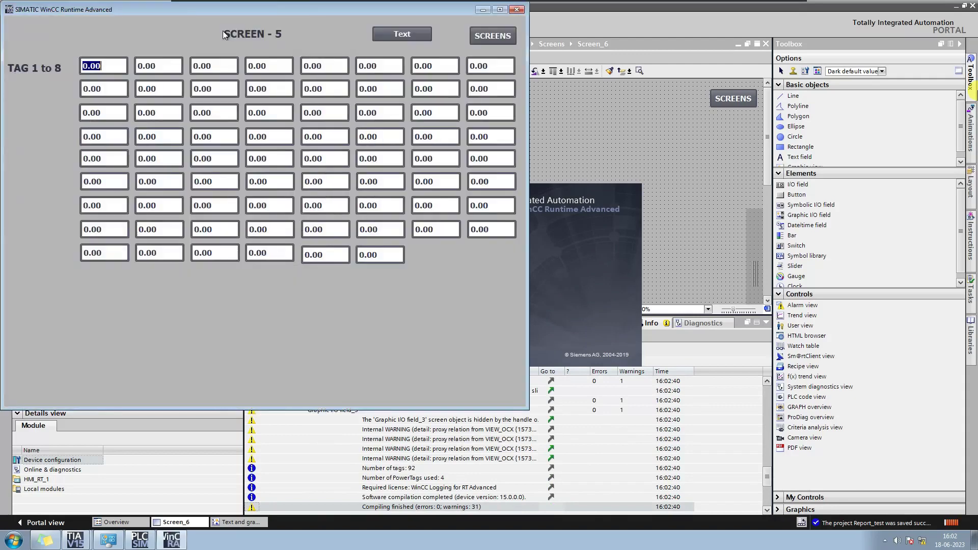
pyautogui.click(496, 39)
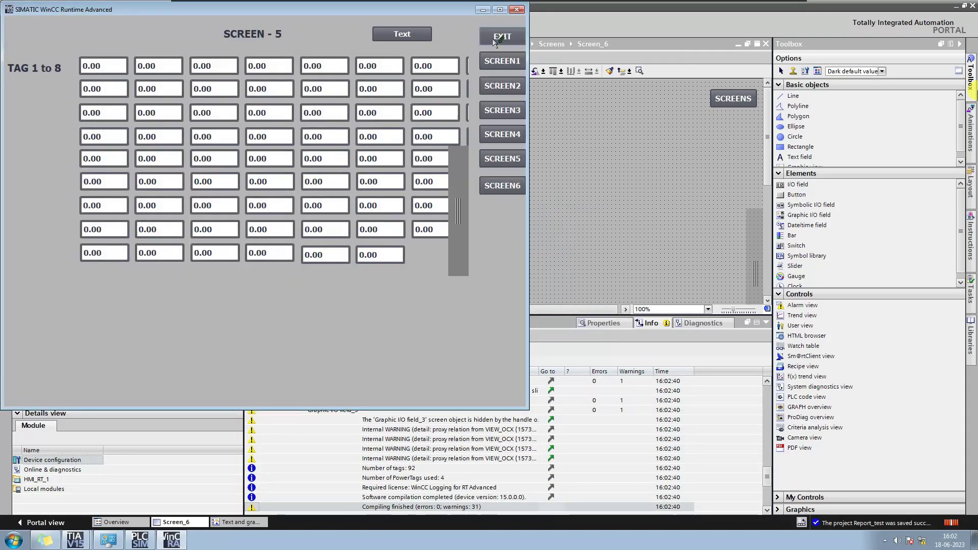
pyautogui.click(481, 184)
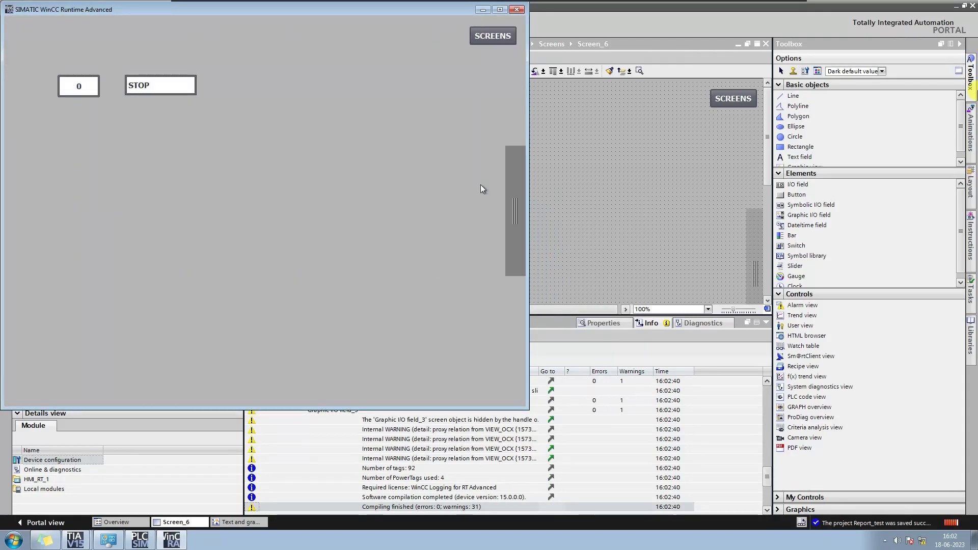
pyautogui.click(87, 86)
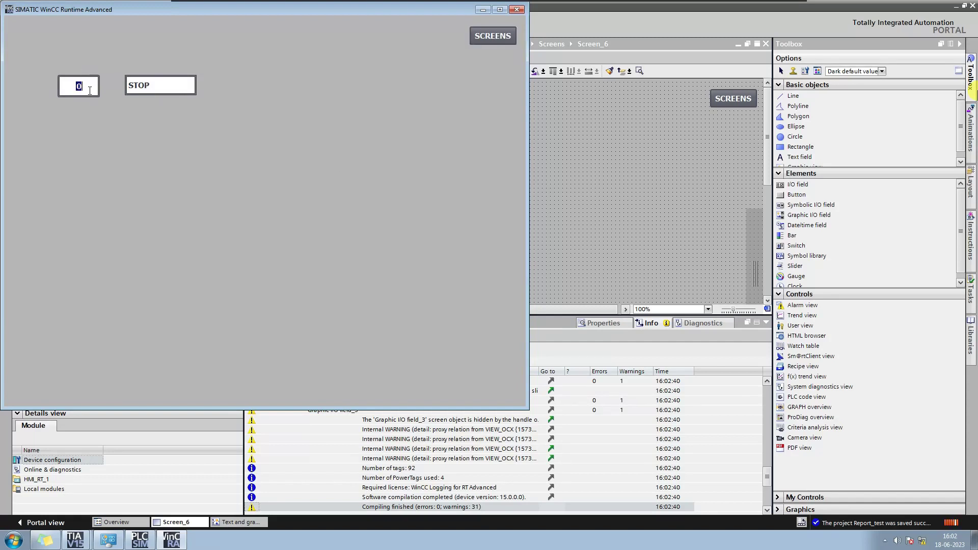
# - Enter values 1–4 to see STARTING, RUNNING, UNLOADING and TRIPPED
pyautogui.write('1')
pyautogui.press('Return')
pyautogui.write('2')
pyautogui.press('Return')
pyautogui.write('3')
pyautogui.press('Return')
pyautogui.write('4')
pyautogui.press('Return')
# - Enter values 5–8 for a blank status, then 1 and finally 0 to return to STOP
pyautogui.write('5')
pyautogui.press('Return')
pyautogui.write('6')
pyautogui.press('Return')
pyautogui.write('7')
pyautogui.press('Return')
pyautogui.write('8')
pyautogui.press('Return')
pyautogui.write('1')
pyautogui.press('Return')
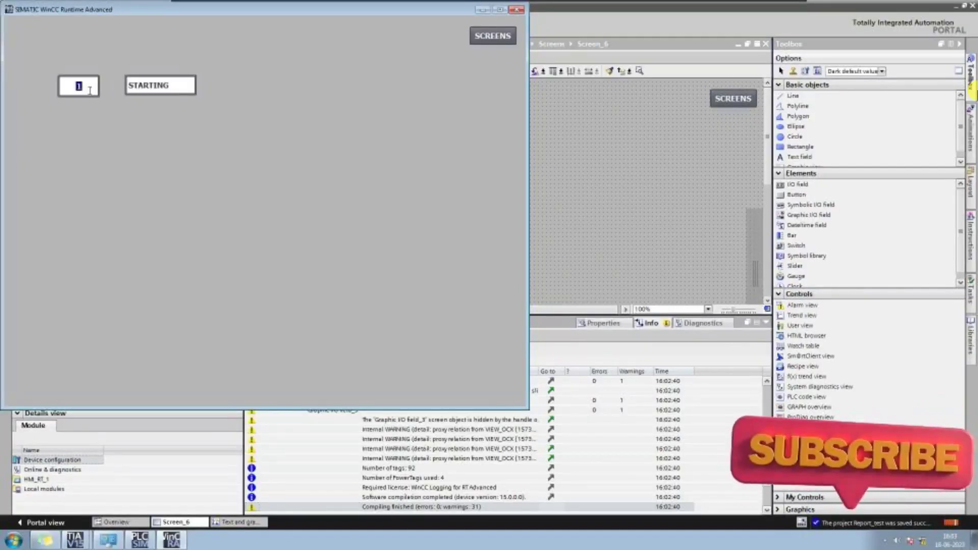
pyautogui.write('0')
pyautogui.press('Return')
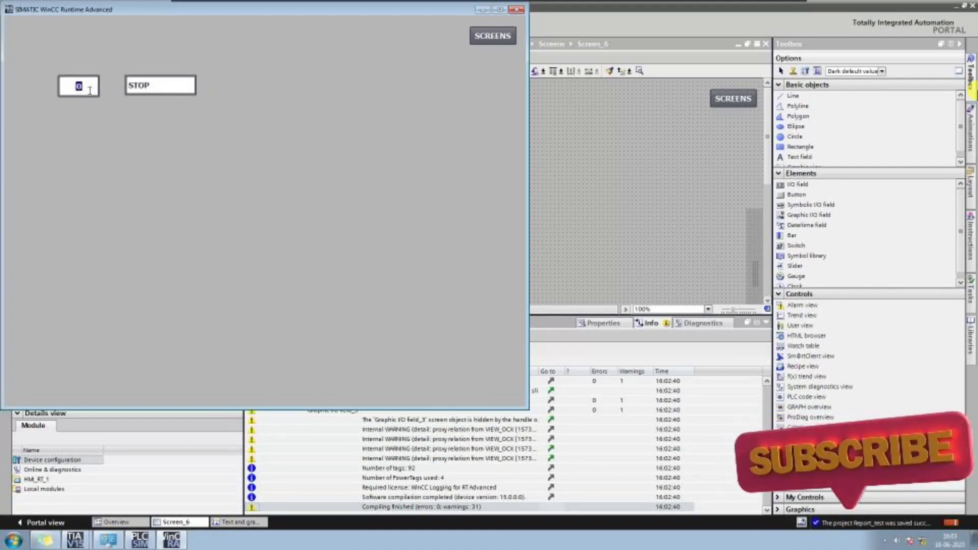
# - Close the runtime and add an Appearance animation on TAG_I1 to the symbolic field
pyautogui.click(518, 10)
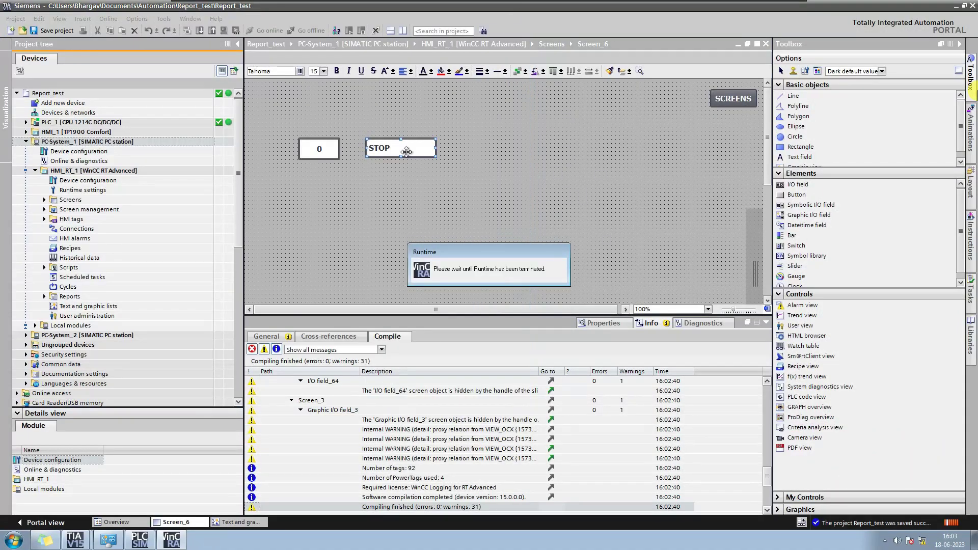
pyautogui.click(587, 322)
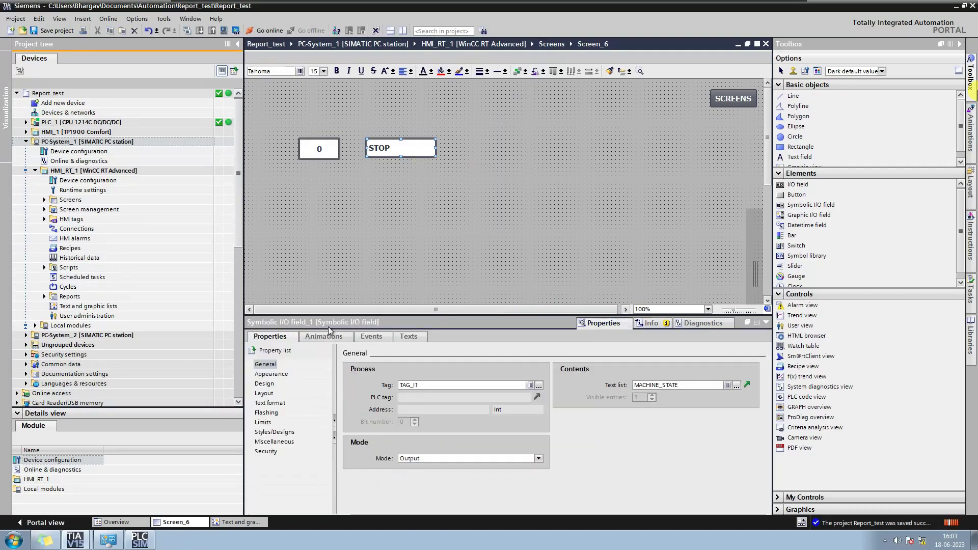
pyautogui.click(326, 336)
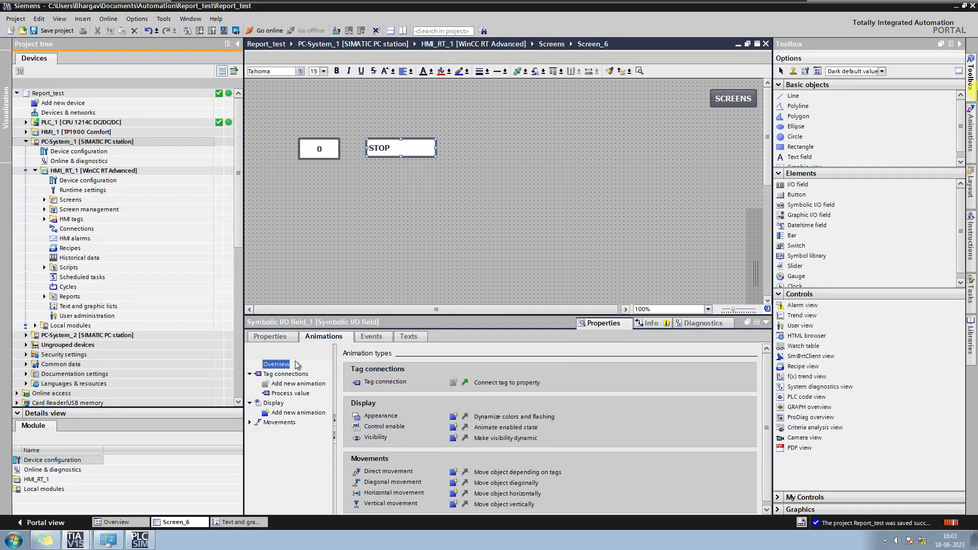
pyautogui.click(299, 414)
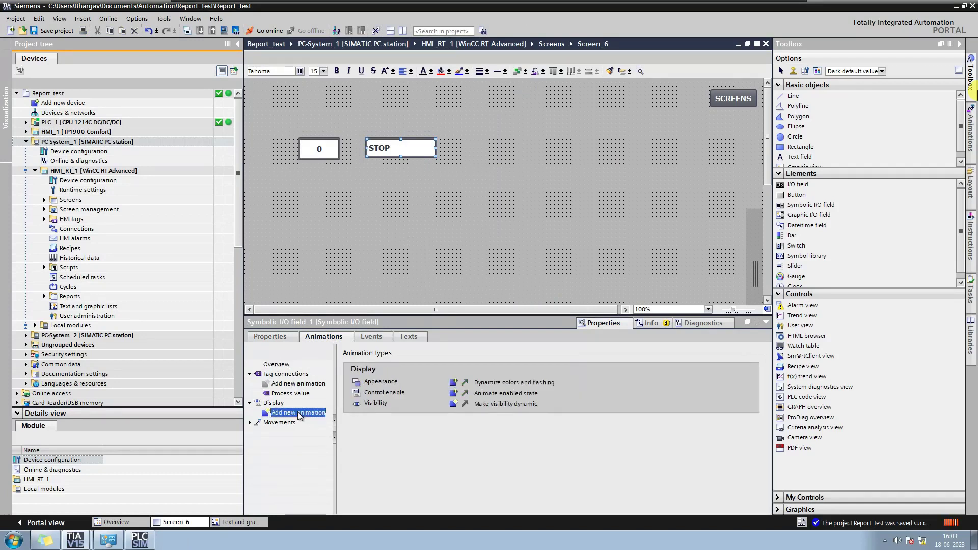
pyautogui.click(452, 383)
pyautogui.click(452, 382)
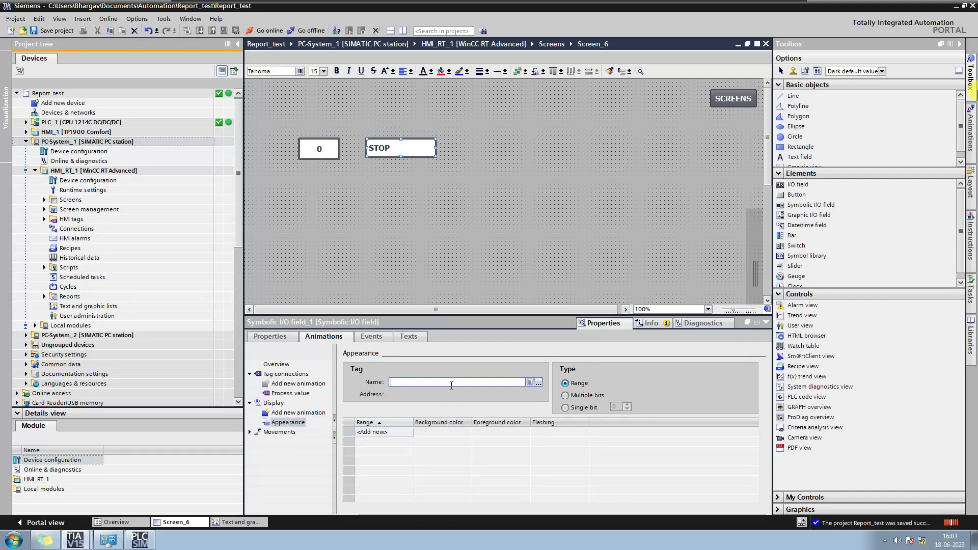
pyautogui.write('TAG_I1')
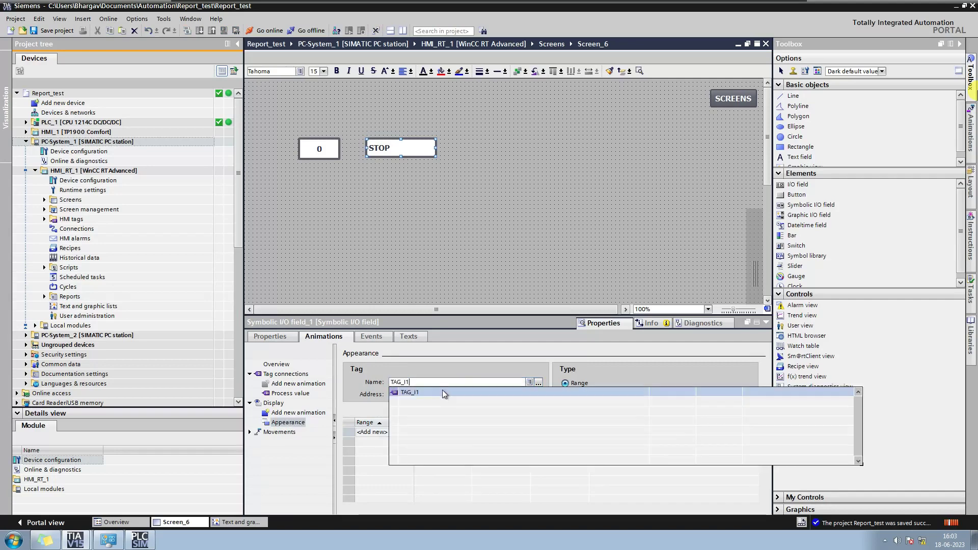
# - Add animation ranges 0 and 1, giving range 1 a yellow background
pyautogui.click(402, 436)
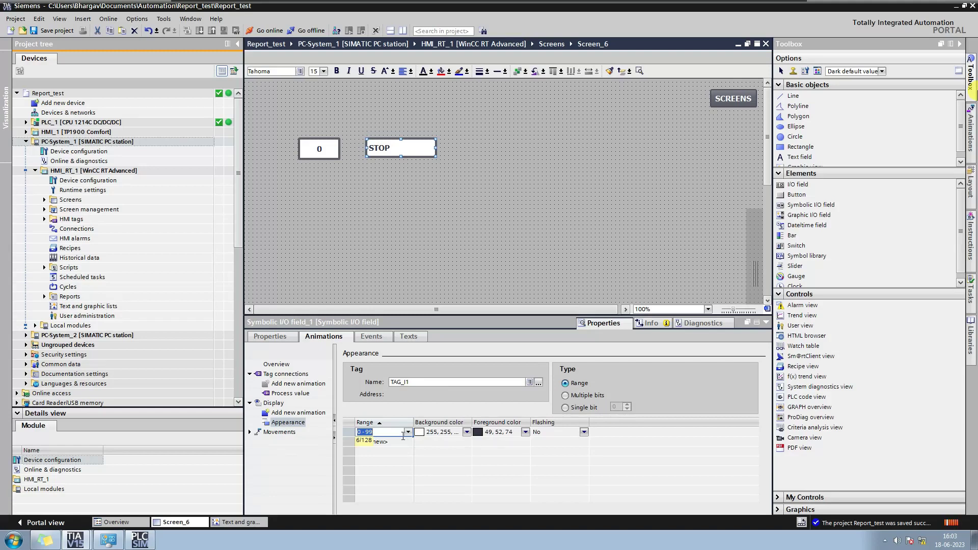
pyautogui.write('0')
pyautogui.press('Return')
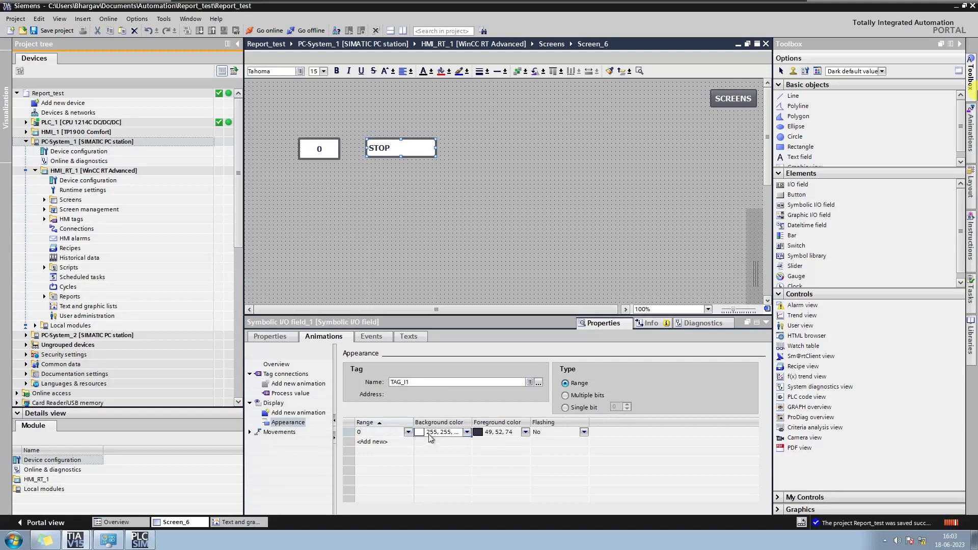
pyautogui.click(428, 442)
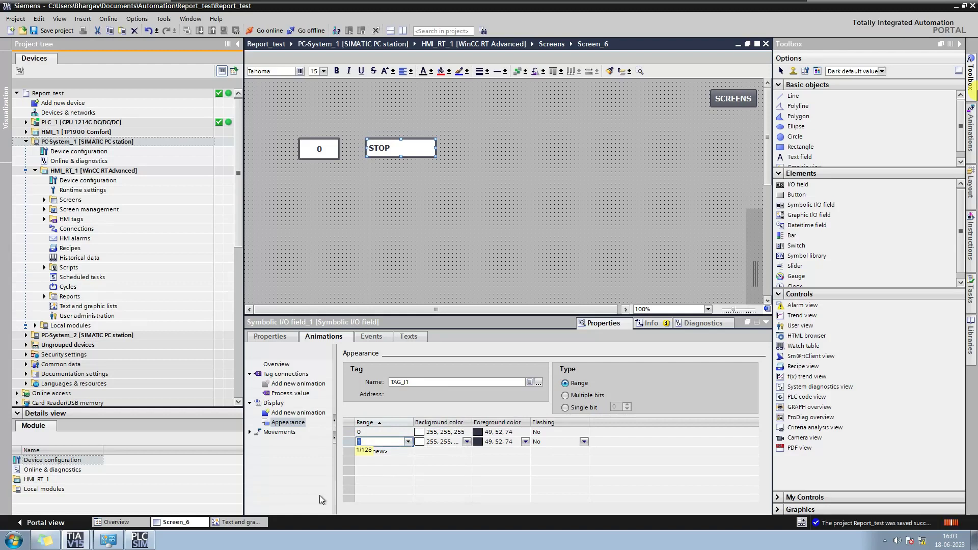
pyautogui.click(466, 442)
pyautogui.click(466, 442)
pyautogui.click(467, 442)
pyautogui.click(467, 441)
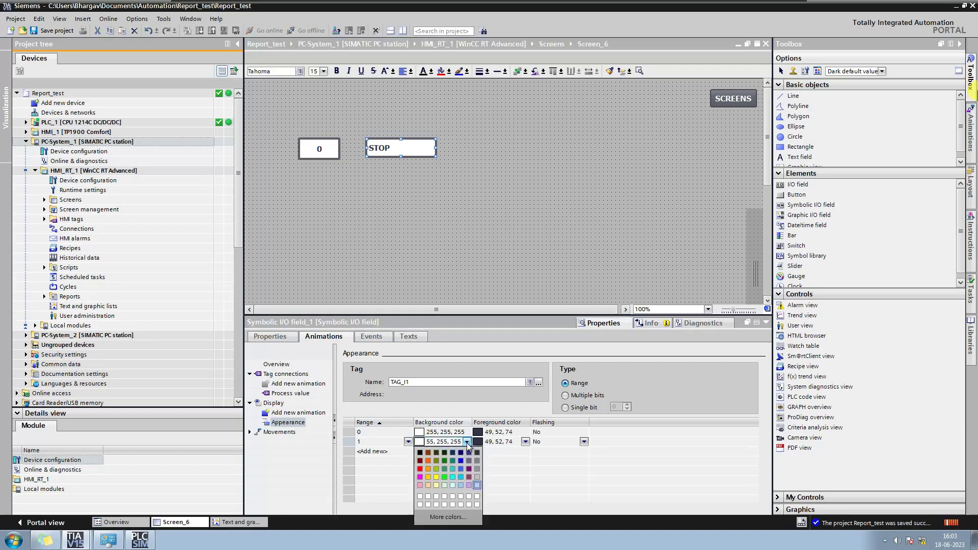
pyautogui.click(438, 478)
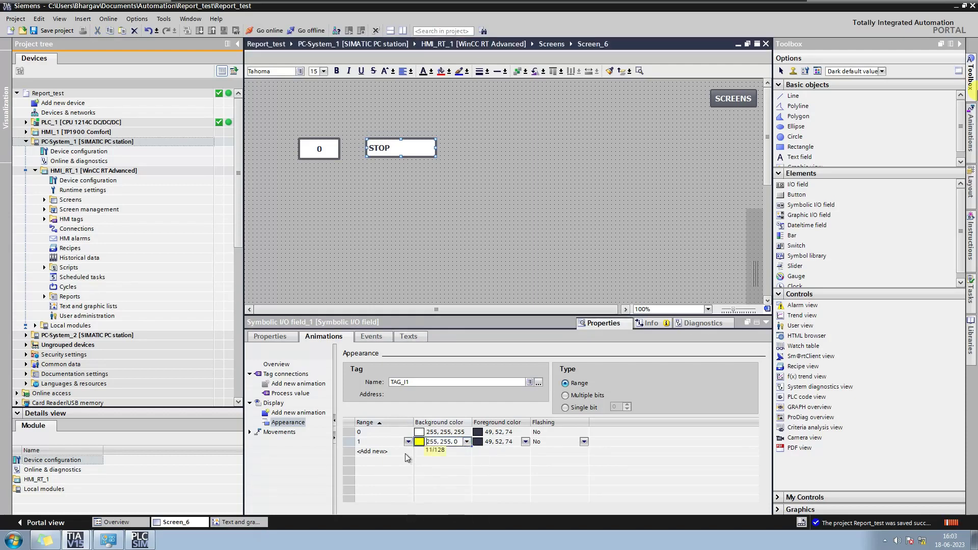
pyautogui.click(405, 453)
# - Add ranges 2, 3 and 4 with green, yellow and red backgrounds
pyautogui.click(405, 453)
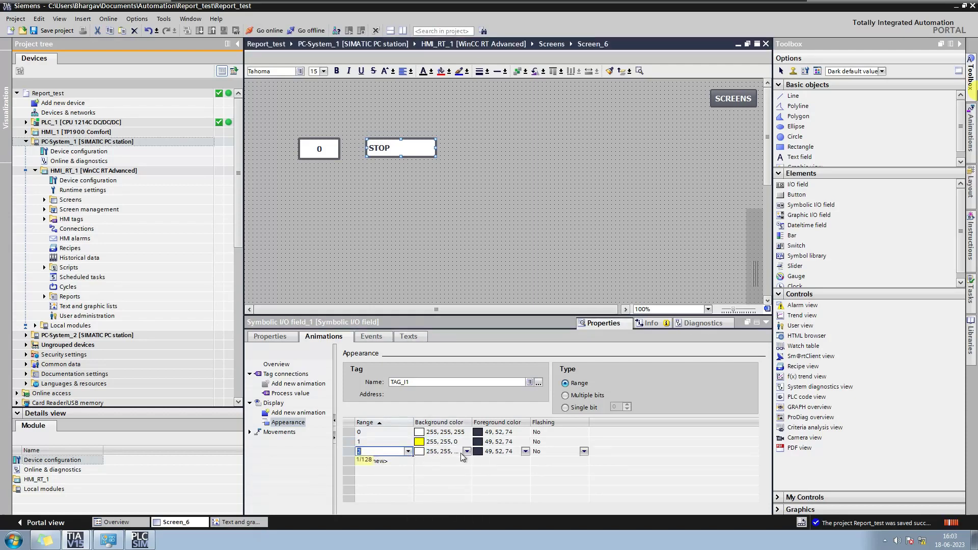
pyautogui.click(467, 452)
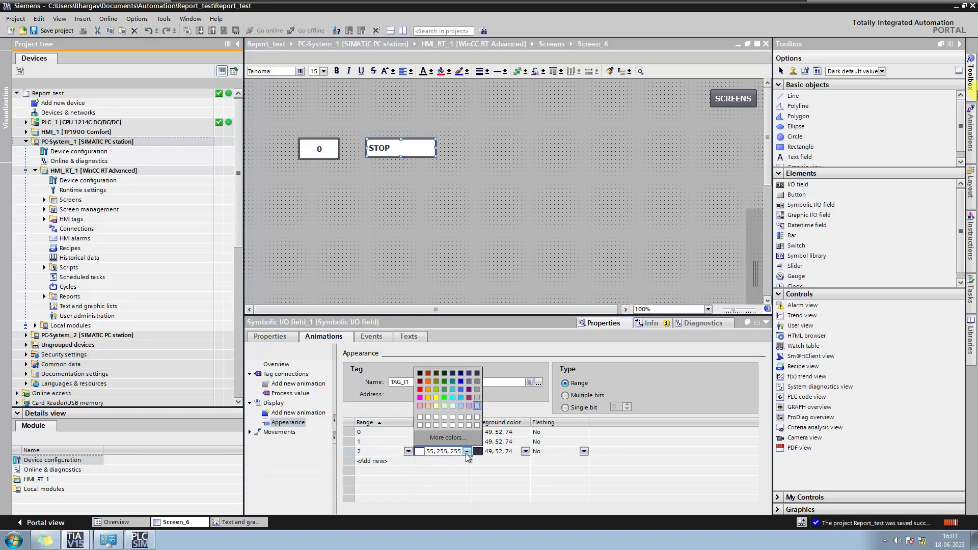
pyautogui.click(476, 442)
pyautogui.click(387, 461)
pyautogui.click(392, 470)
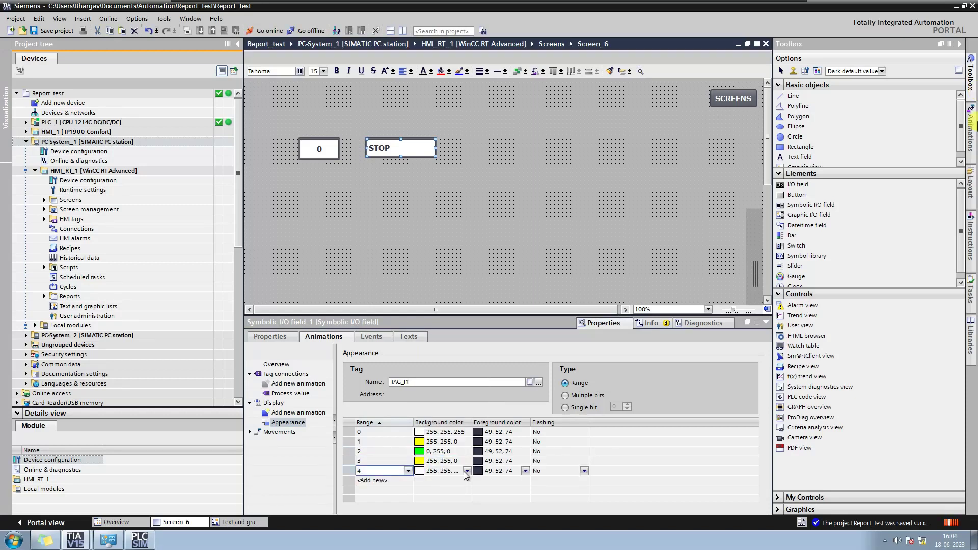
pyautogui.click(464, 472)
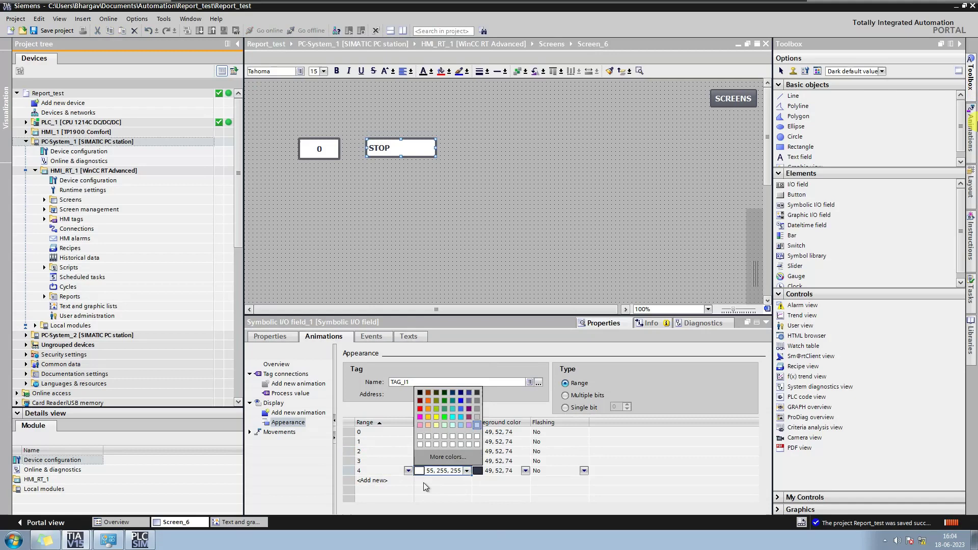
pyautogui.click(419, 408)
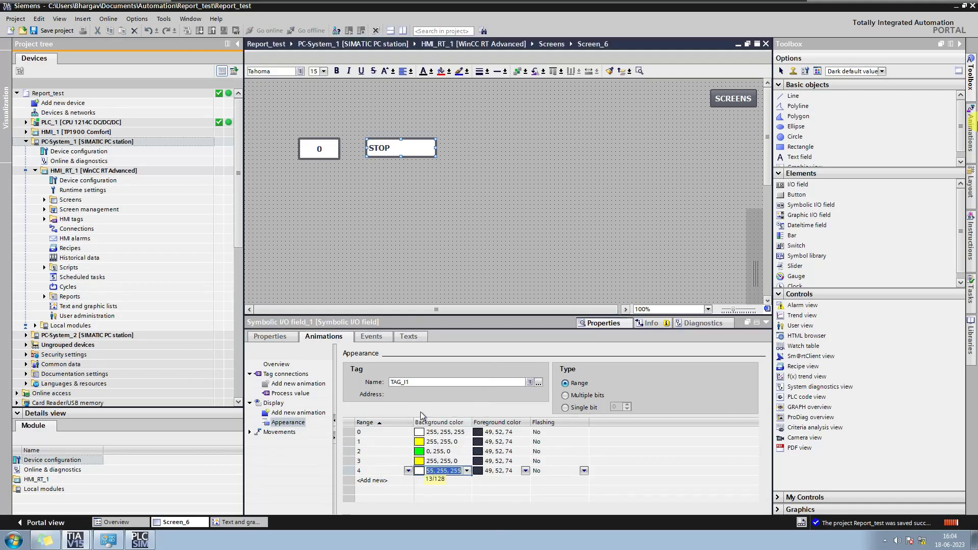
# - Float, move and re-dock the Screen_6 editor, then save the Report_test project
pyautogui.click(747, 44)
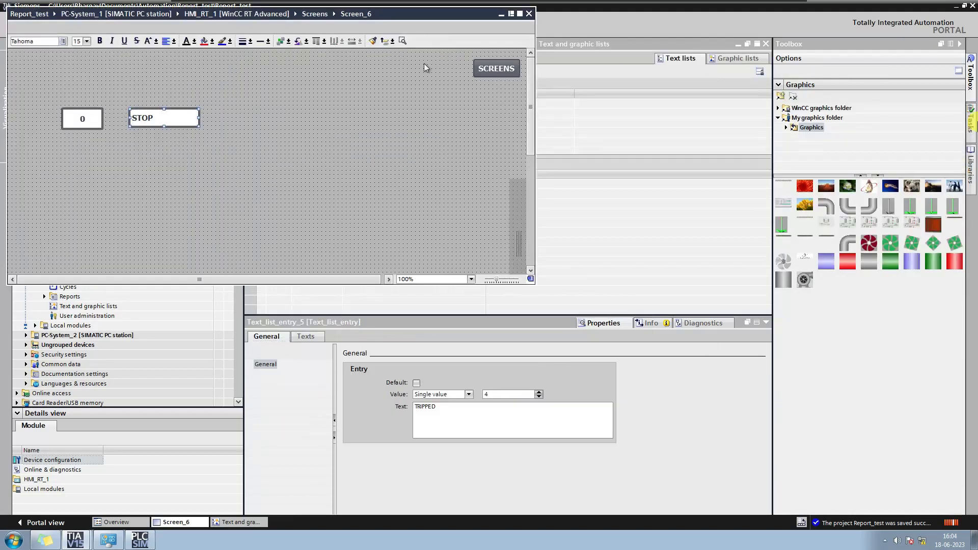
pyautogui.moveTo(428, 16); pyautogui.dragTo(868, 96)
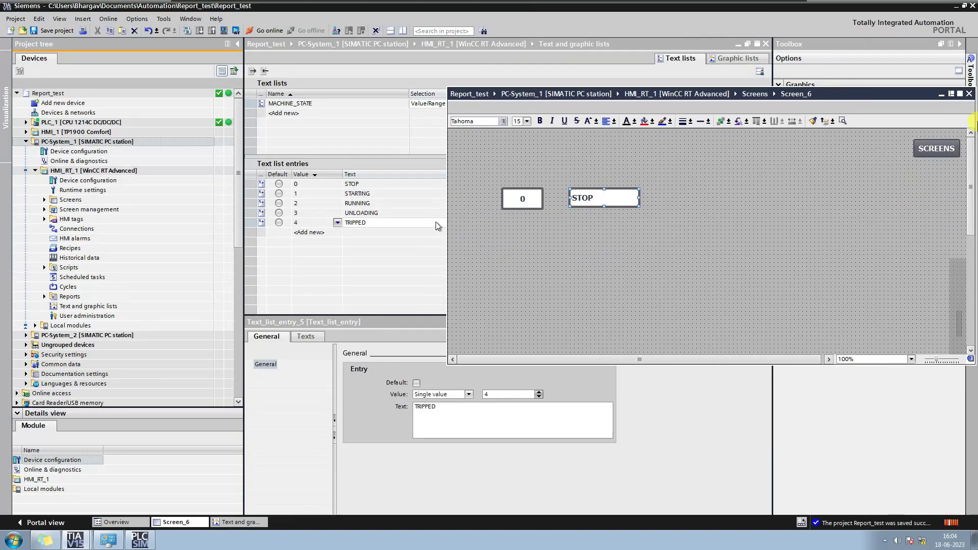
pyautogui.click(950, 95)
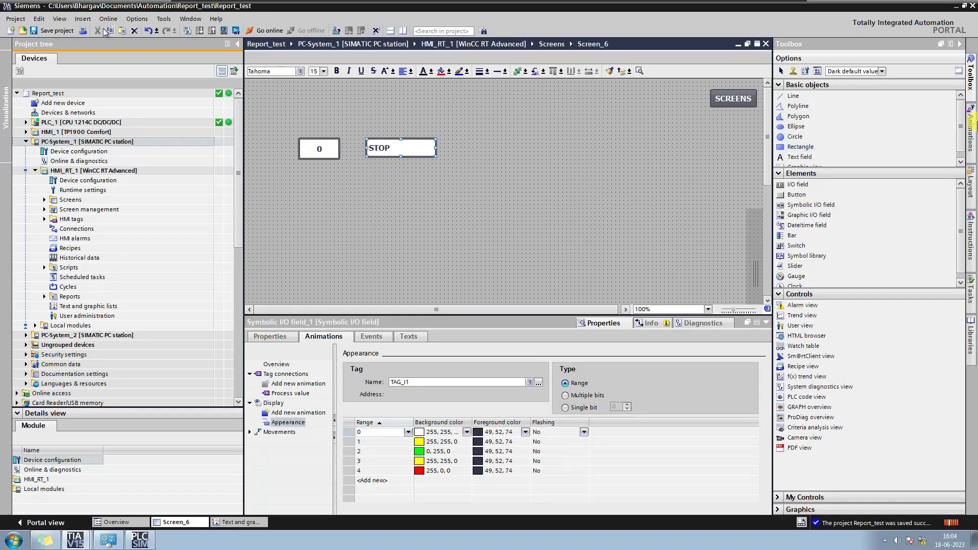
pyautogui.click(68, 33)
pyautogui.click(102, 142)
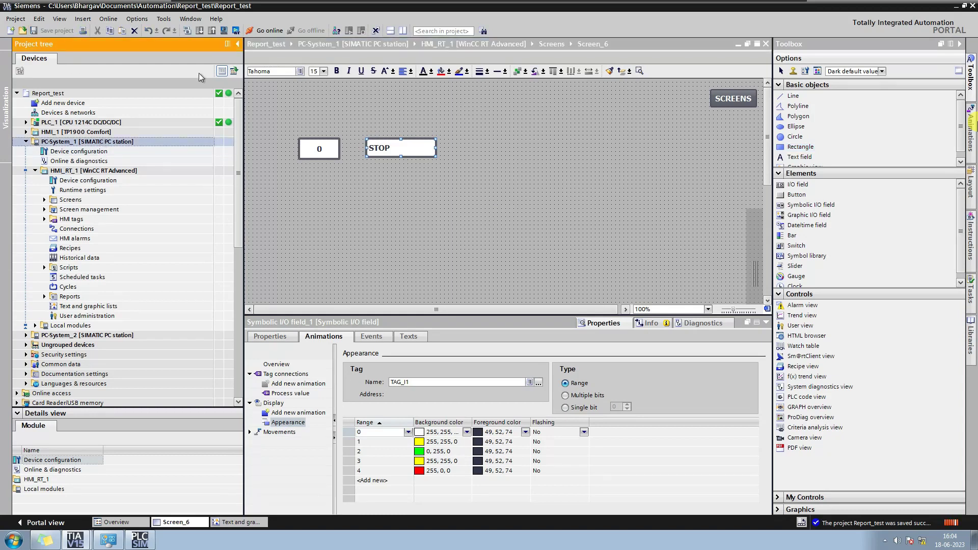
# - Start the runtime simulation and go to SCREEN6 from the SCREENS list
pyautogui.click(223, 33)
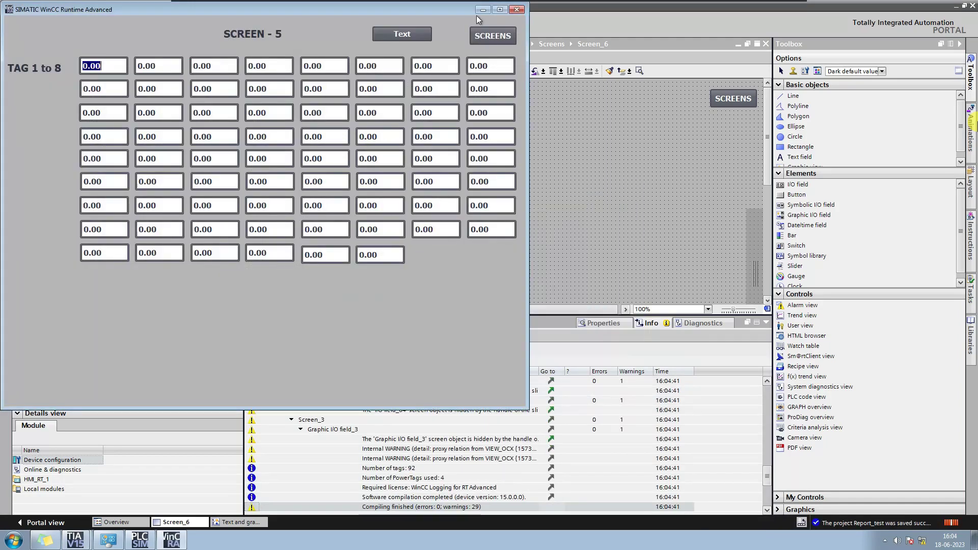
pyautogui.click(489, 34)
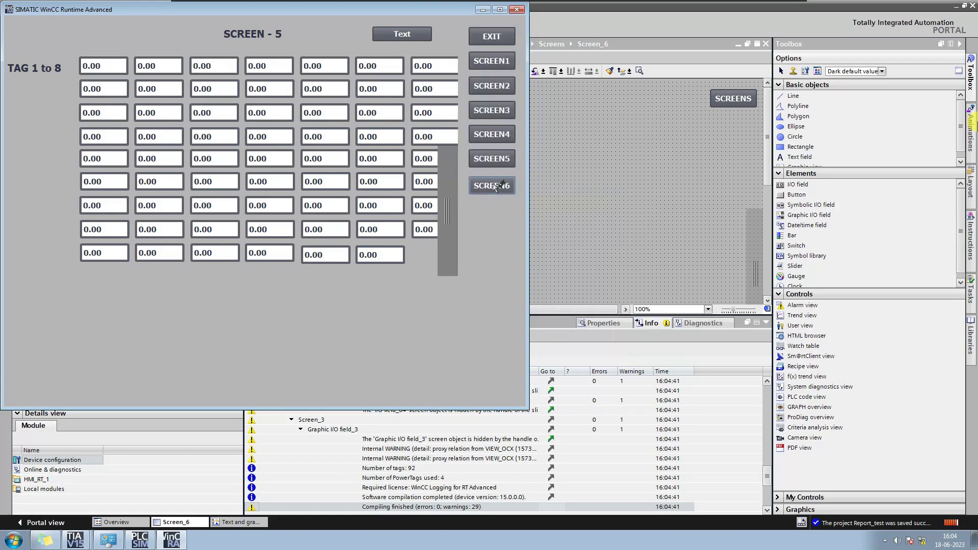
pyautogui.click(494, 186)
pyautogui.click(85, 83)
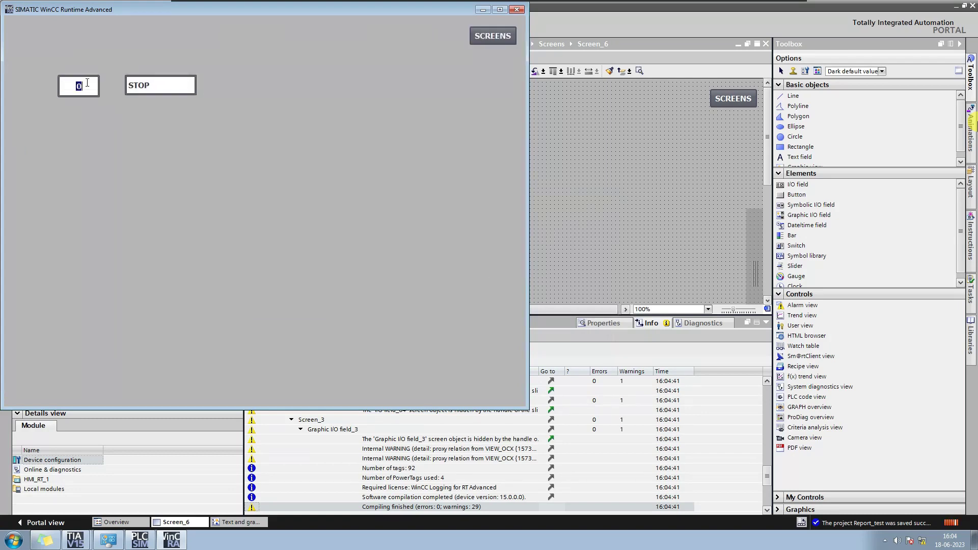
# - Enter 1, 2, 3, 4 and 0 to check each status text and colour, ending at STOP
pyautogui.write('1')
pyautogui.press('Return')
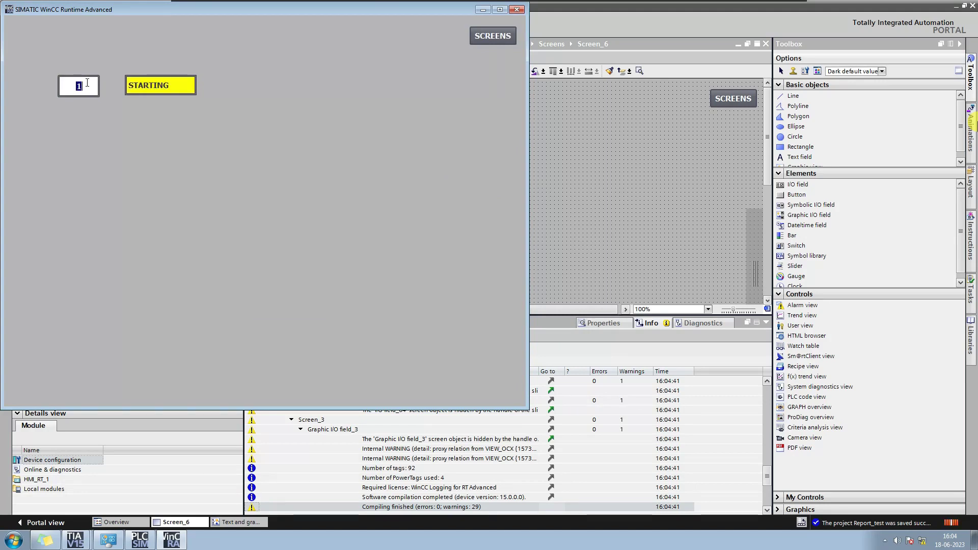
pyautogui.write('2')
pyautogui.press('Return')
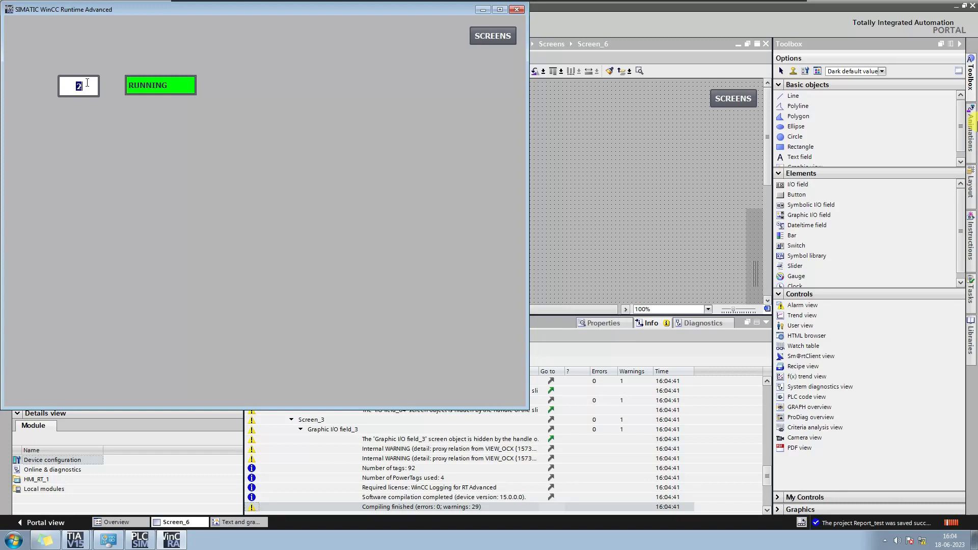
pyautogui.write('3')
pyautogui.press('Return')
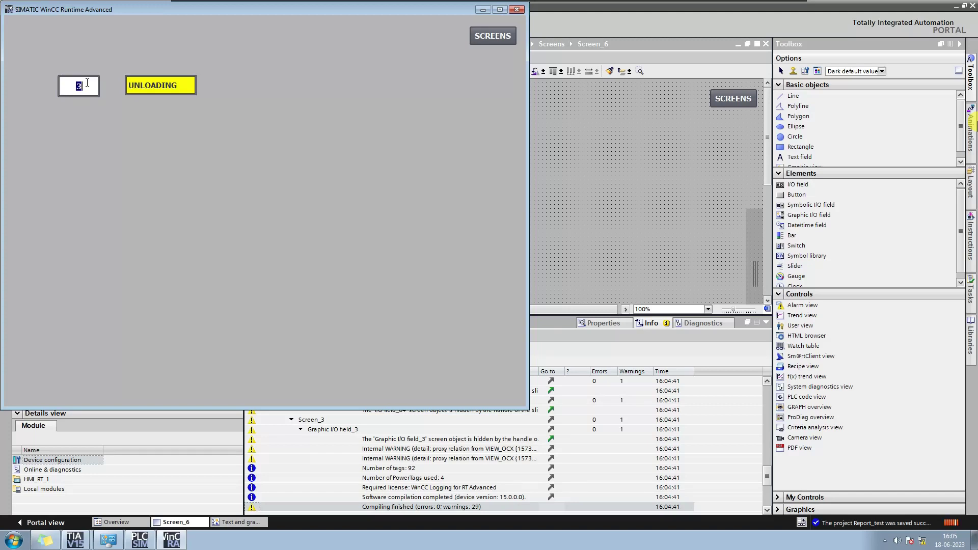
pyautogui.write('4')
pyautogui.press('Return')
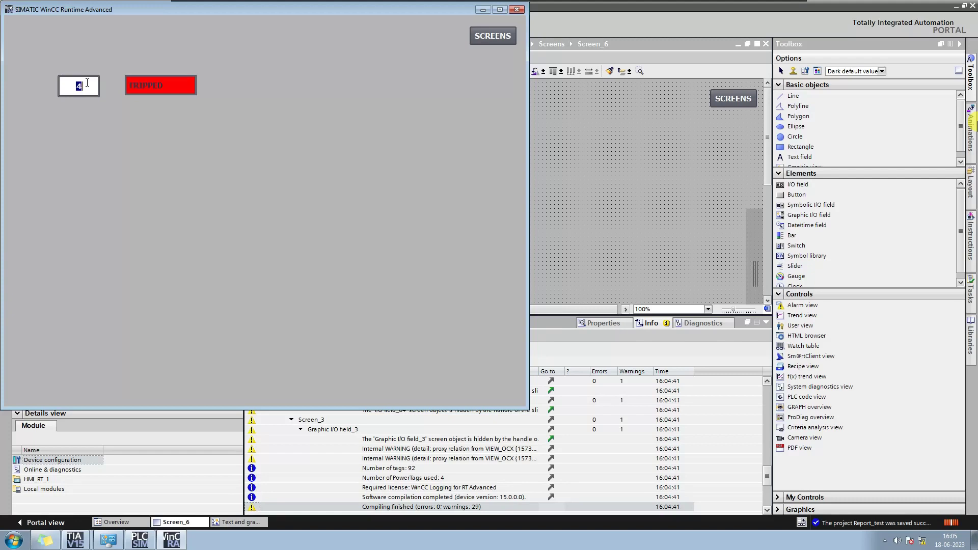
pyautogui.write('0')
pyautogui.press('Return')
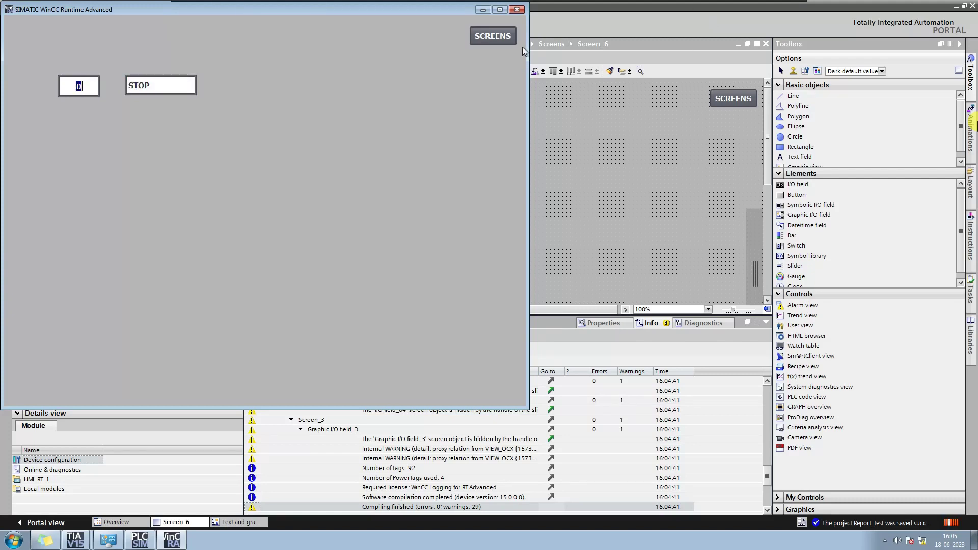
# - Create a new text list named MACHINE_CMD
pyautogui.click(516, 10)
pyautogui.write('MACHI')
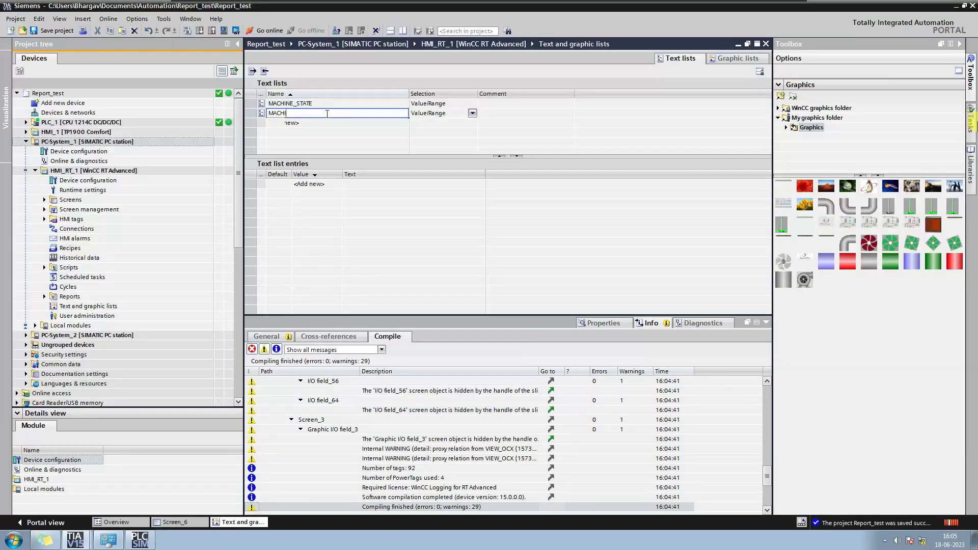
pyautogui.write('NE_CMD')
pyautogui.press('Return')
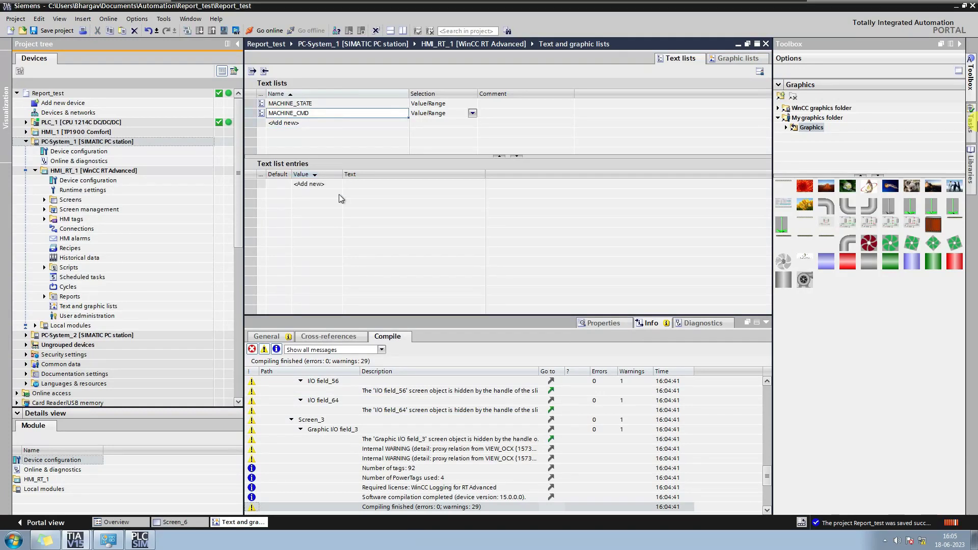
# - Add MACHINE_CMD entries STOP, START and UNLOAD for values 0, 1 and 2
pyautogui.click(314, 184)
pyautogui.write('STOP')
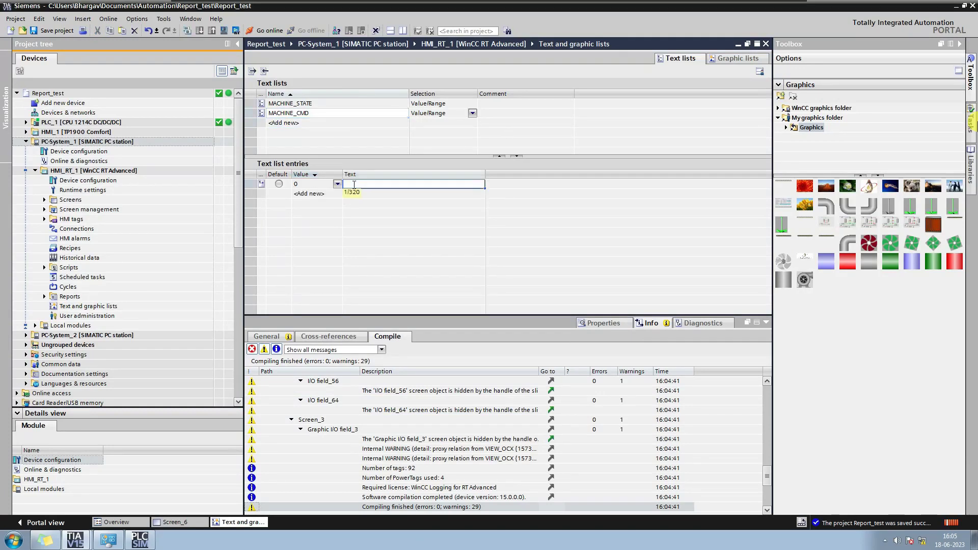
pyautogui.press('Return')
pyautogui.click(344, 194)
pyautogui.write('START')
pyautogui.press('Return')
pyautogui.write('UNLOAD')
pyautogui.press('Return')
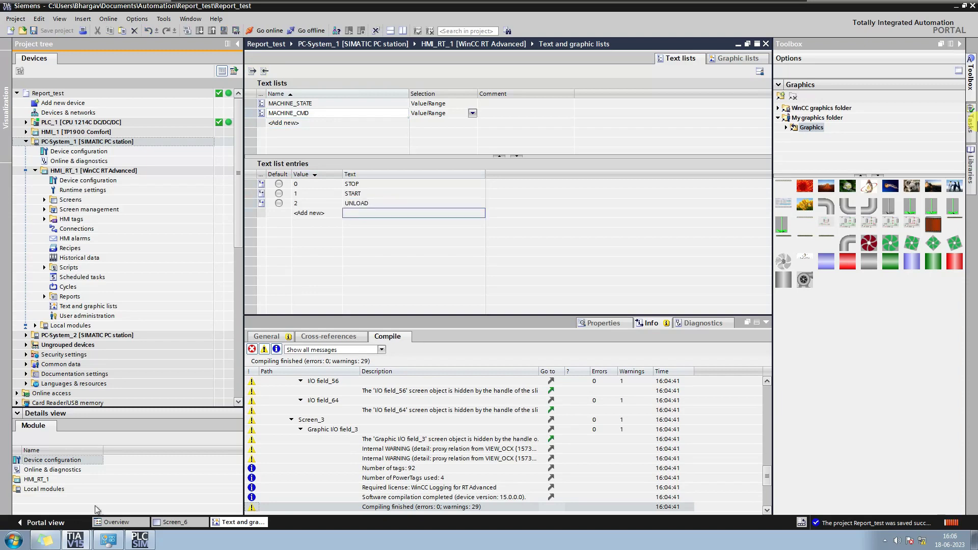
# - Back in Screen_6, draw a new symbolic I/O field below the 0 field
pyautogui.click(168, 522)
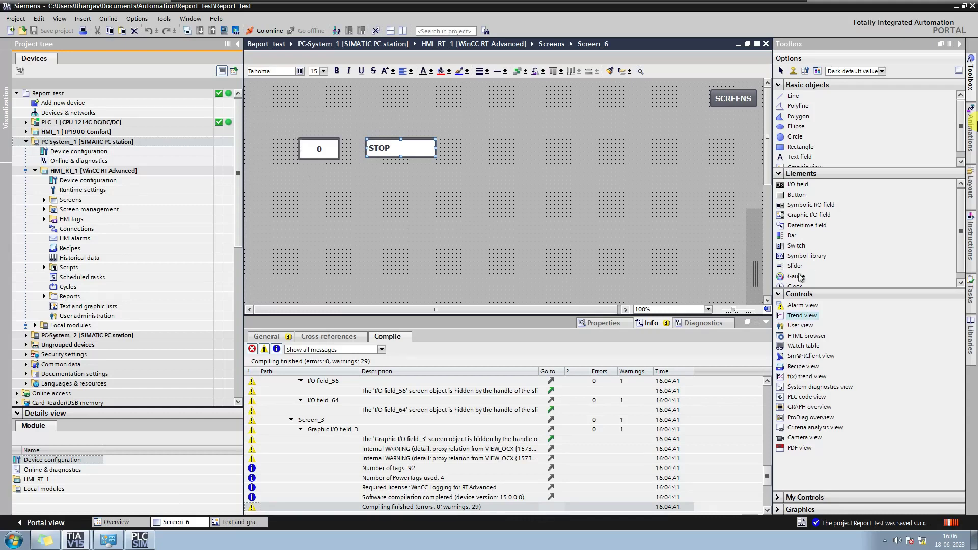
pyautogui.click(284, 339)
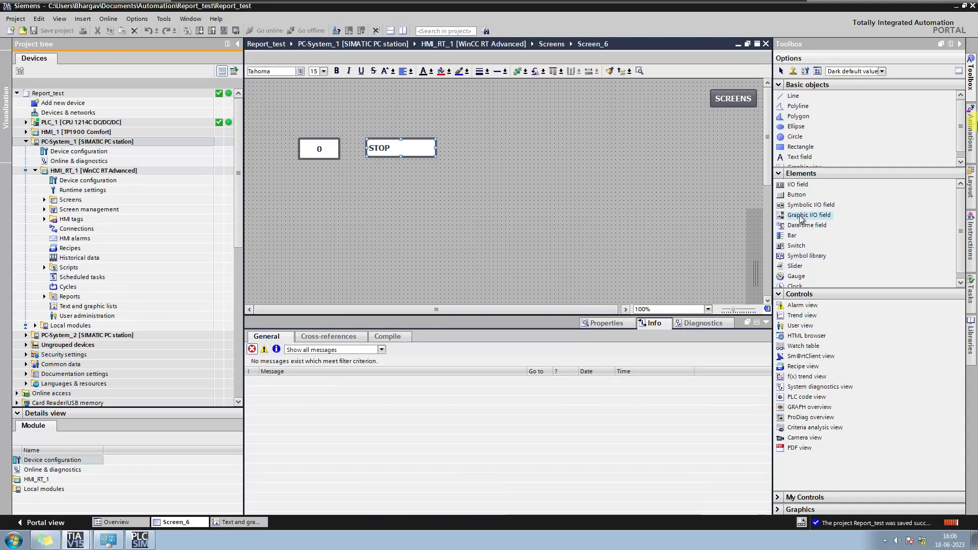
pyautogui.click(810, 205)
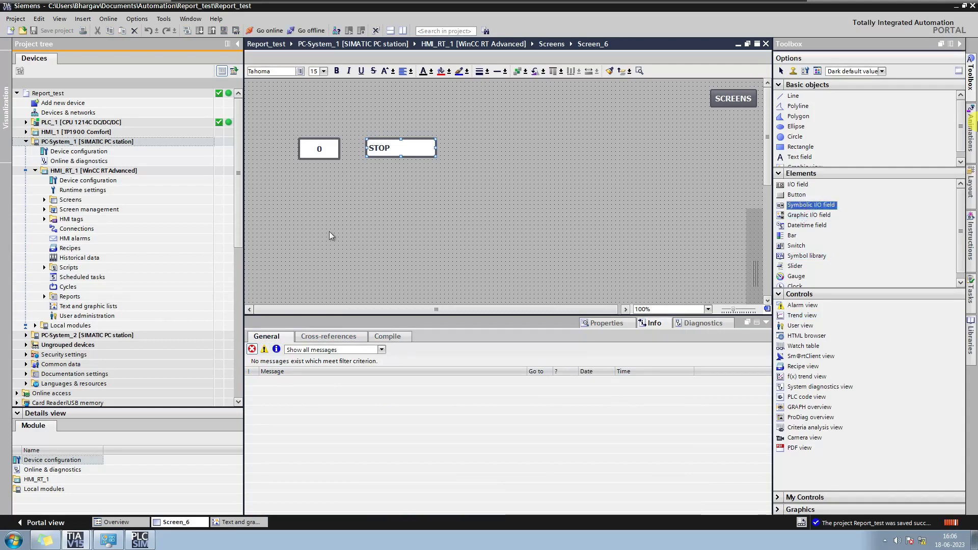
pyautogui.moveTo(301, 185)
pyautogui.mouseDown()
pyautogui.moveTo(339, 214)
pyautogui.moveTo(362, 204)
pyautogui.moveTo(333, 201)
pyautogui.mouseUp()
pyautogui.moveTo(337, 200); pyautogui.dragTo(335, 199)
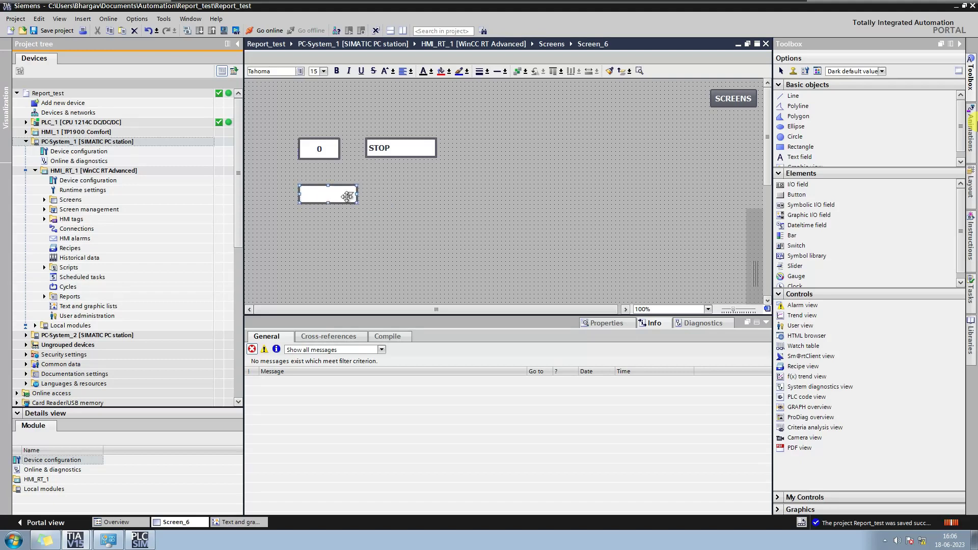
# - Connect the new symbolic I/O field to tag TAG_I2
pyautogui.click(617, 324)
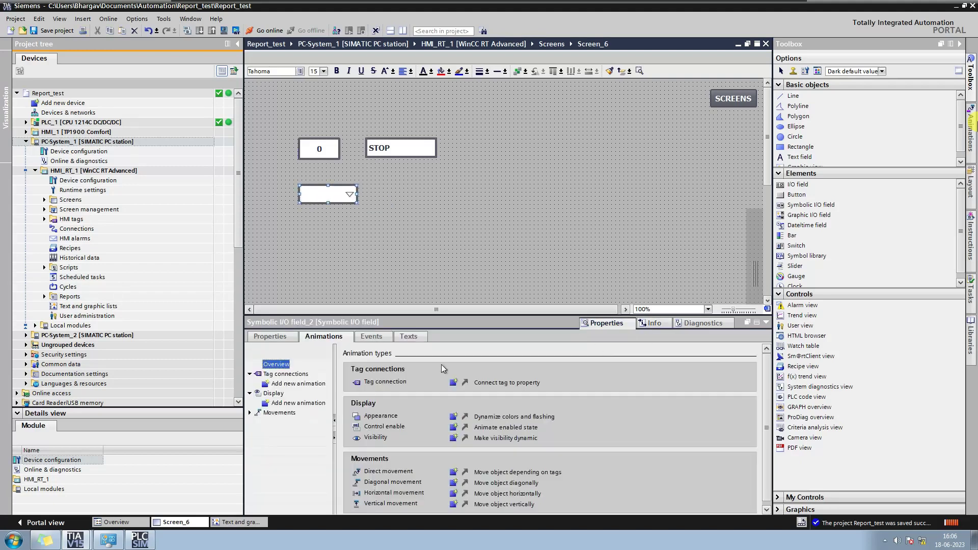
pyautogui.click(270, 337)
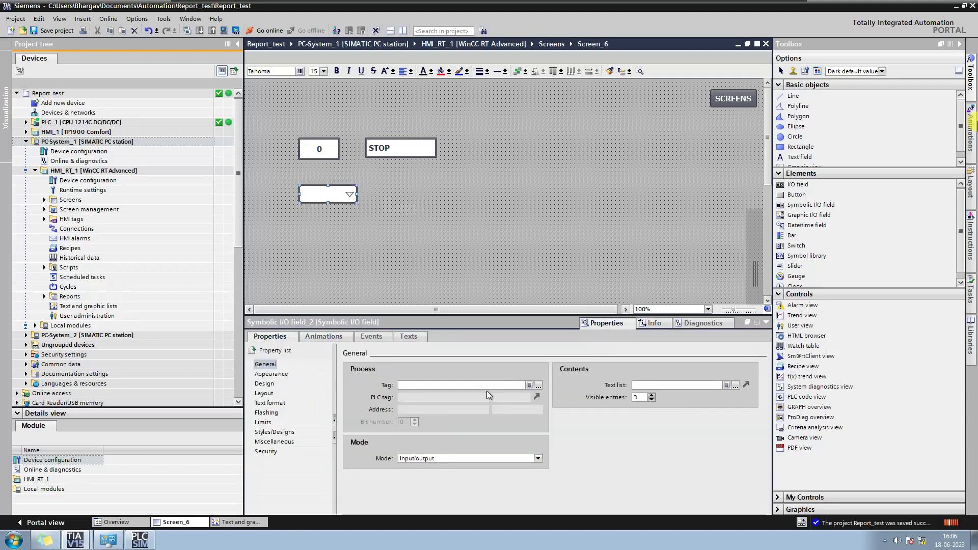
pyautogui.click(513, 384)
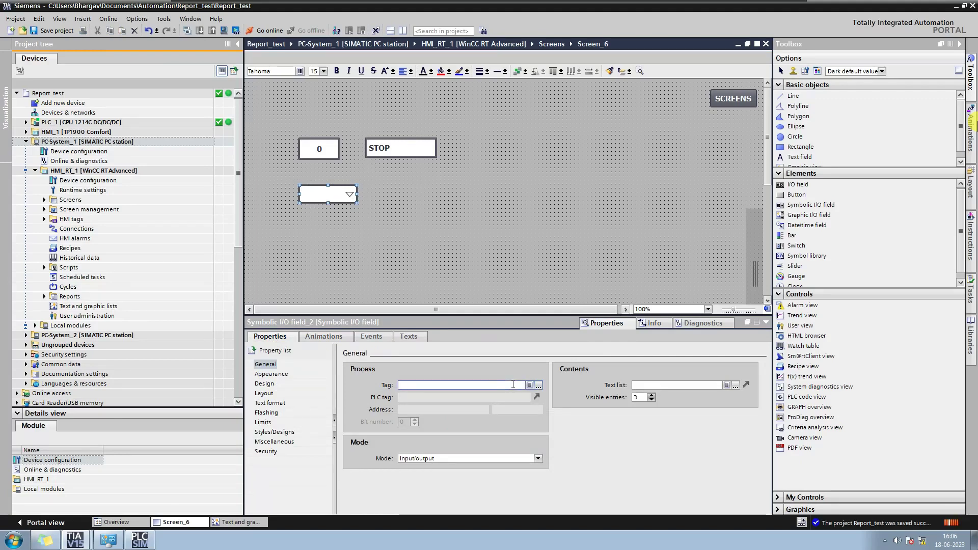
pyautogui.write('TAG')
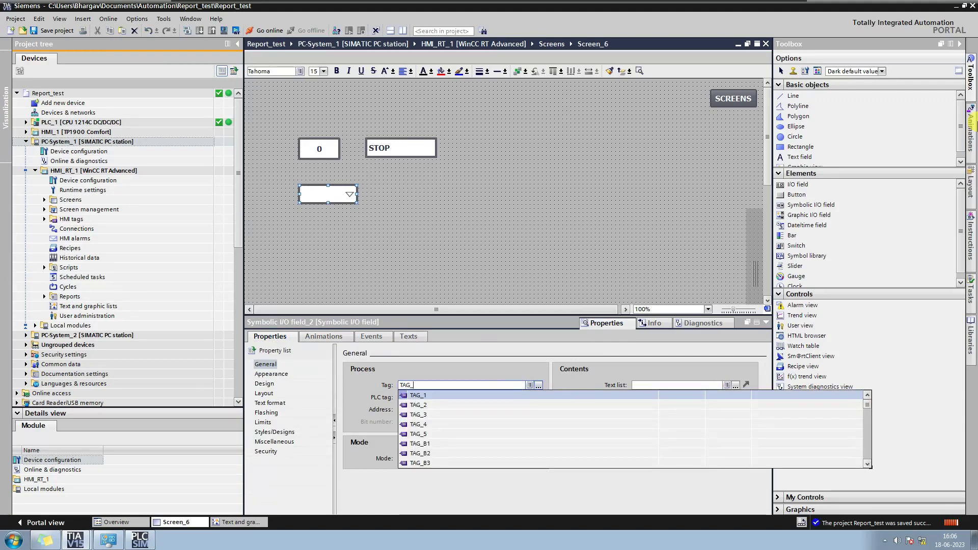
pyautogui.write('_I2')
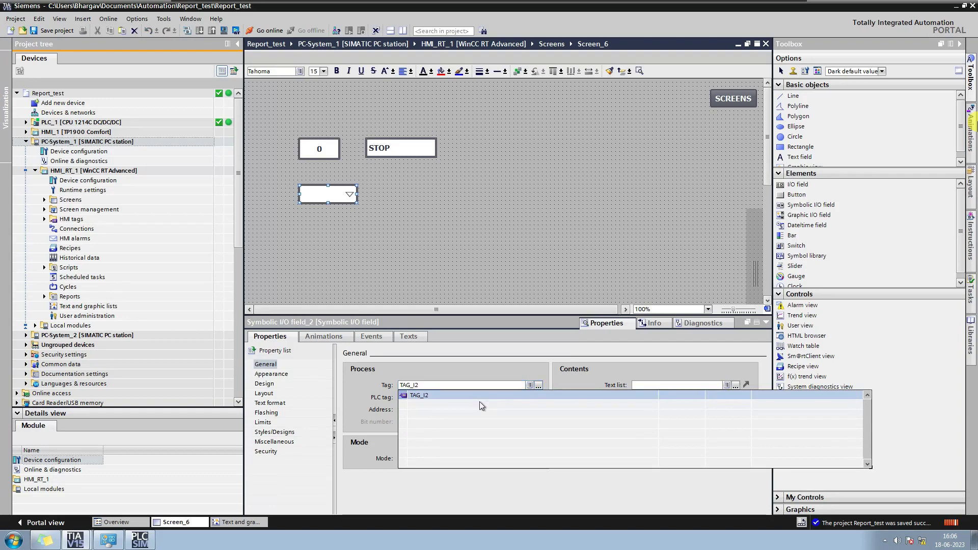
pyautogui.click(407, 395)
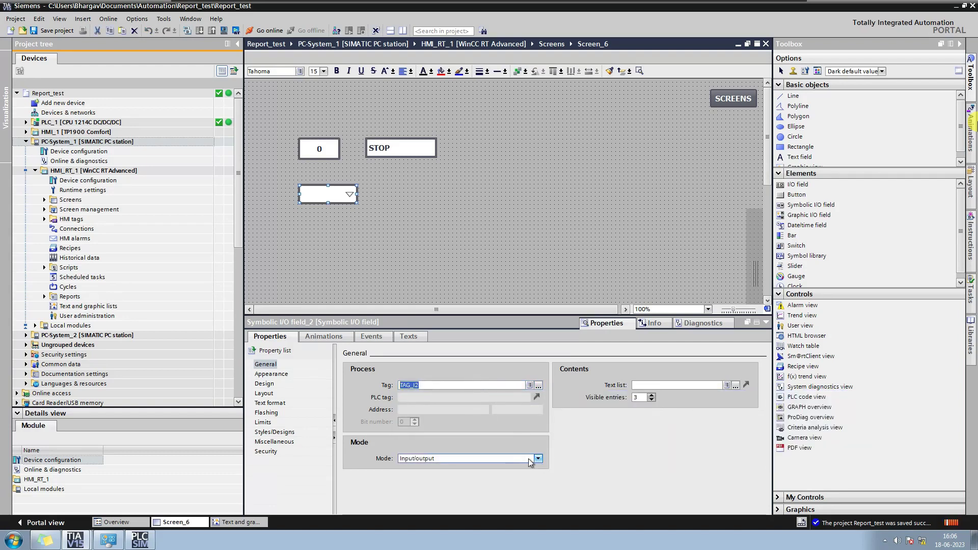
# - Set the field's mode to Input/output and assign the MACHINE_CMD text list
pyautogui.click(498, 457)
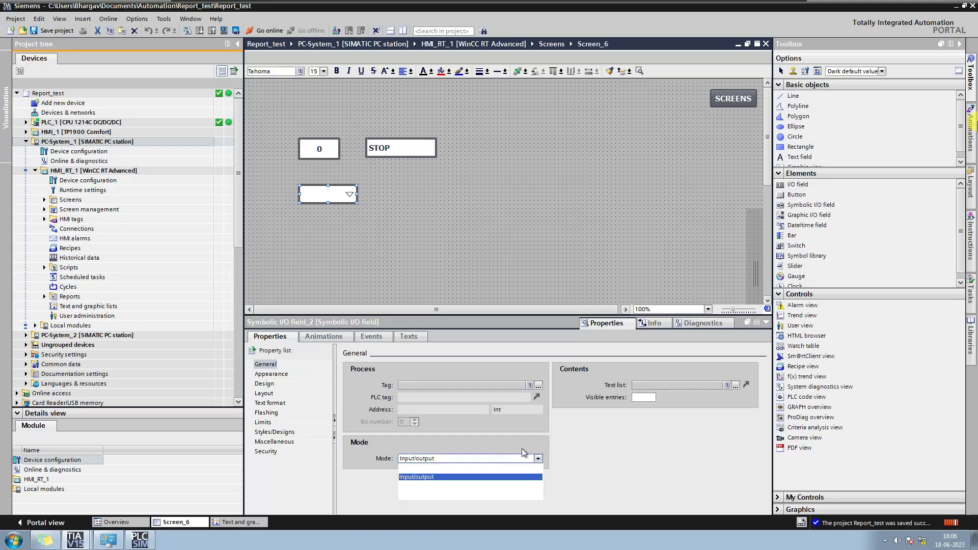
pyautogui.click(445, 479)
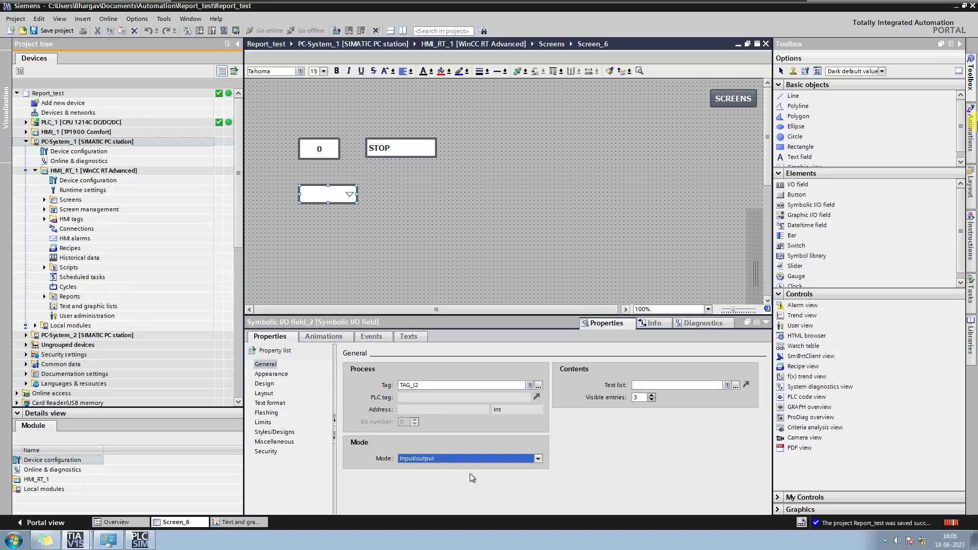
pyautogui.click(736, 386)
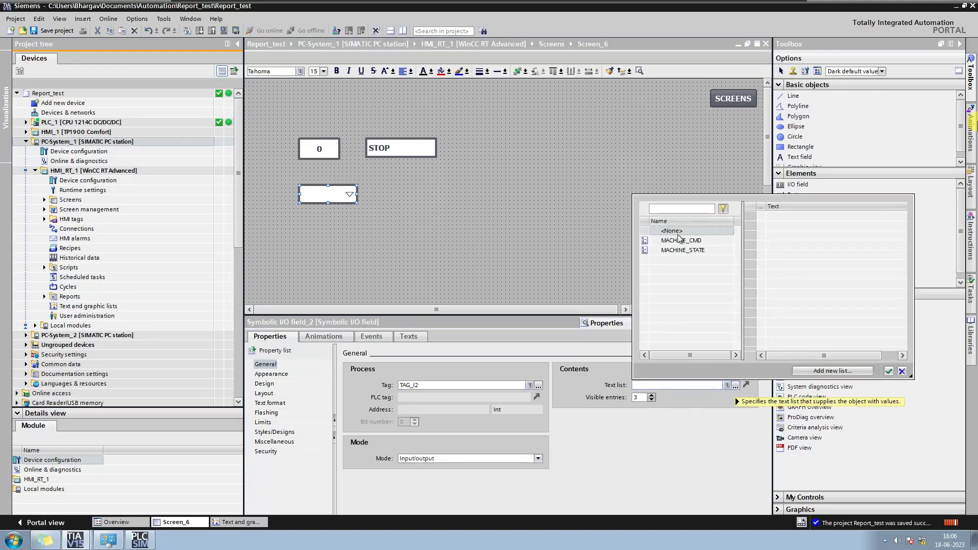
pyautogui.click(684, 241)
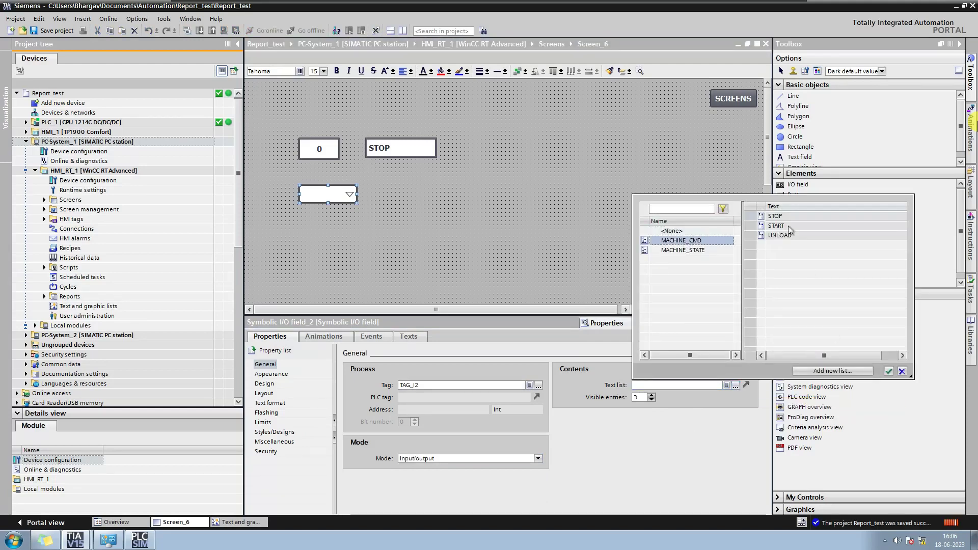
pyautogui.click(888, 371)
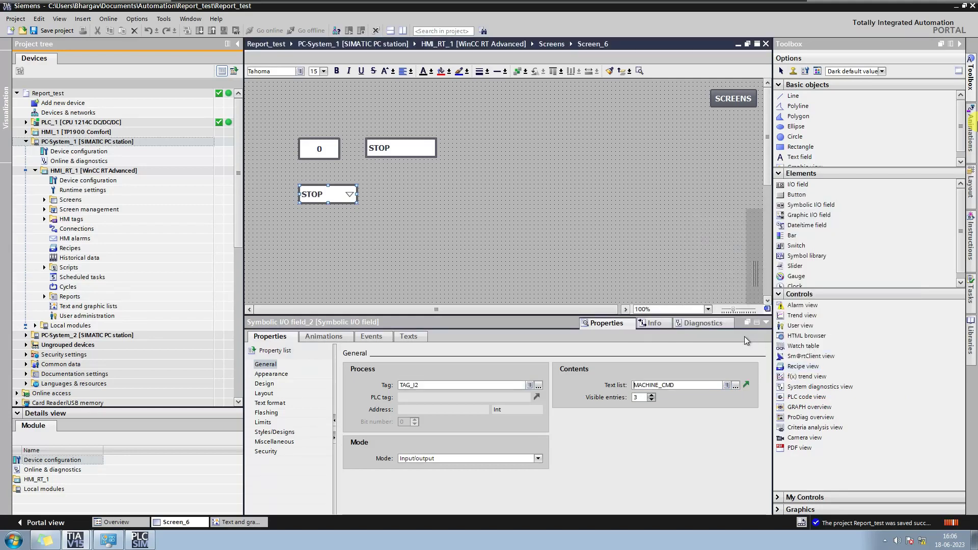
# - Draw an I/O field level with the command dropdown
pyautogui.click(800, 186)
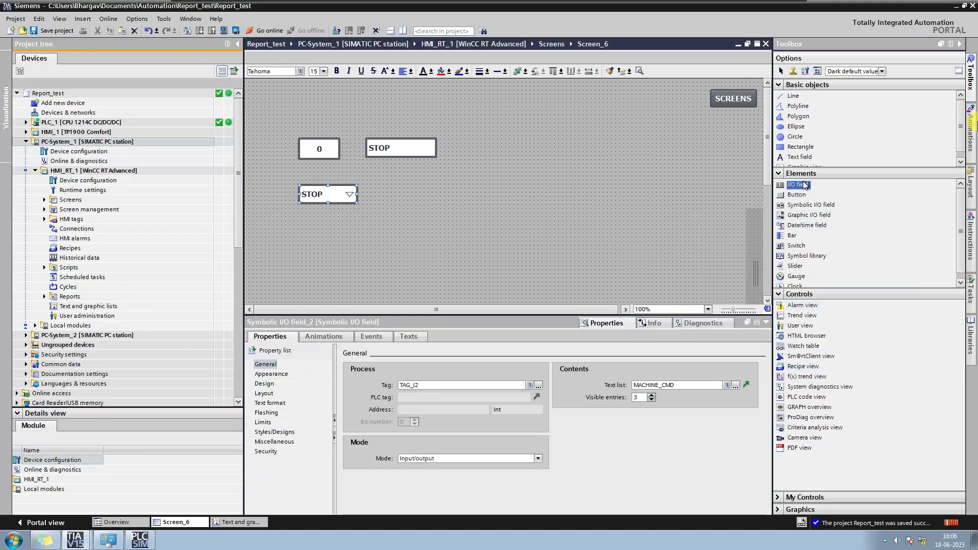
pyautogui.moveTo(411, 188); pyautogui.dragTo(440, 203)
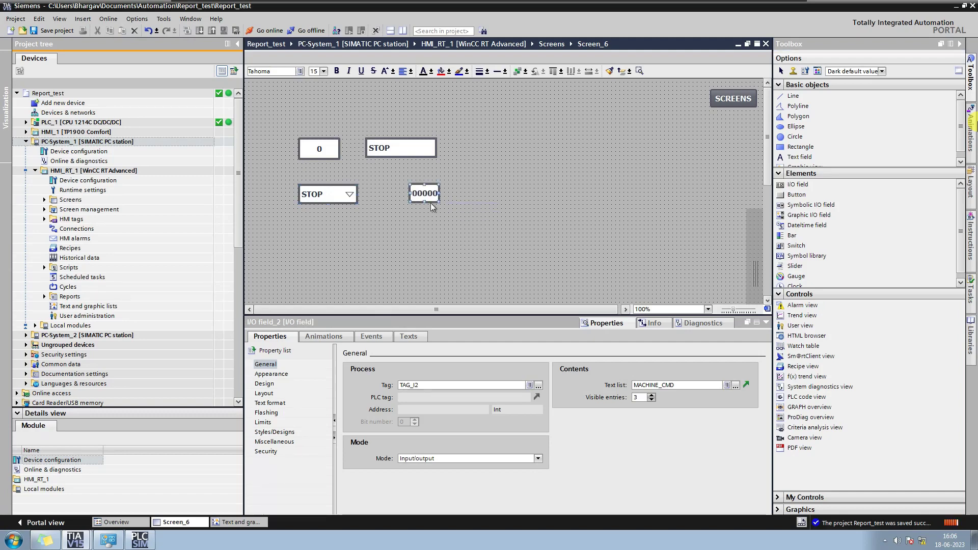
pyautogui.moveTo(427, 197)
pyautogui.mouseDown()
pyautogui.moveTo(406, 202)
pyautogui.moveTo(425, 194)
pyautogui.mouseUp()
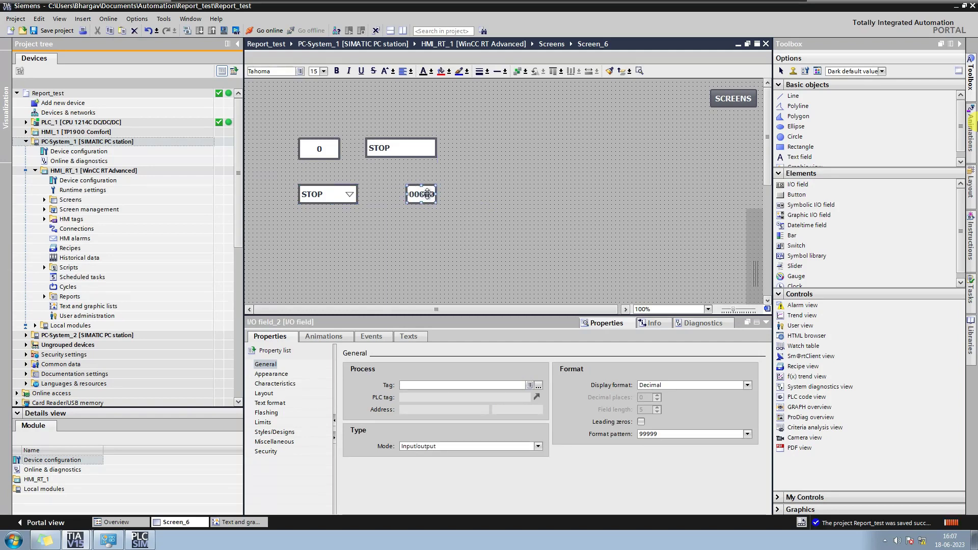
# - Set the I/O field's mode to Output and its tag to TAG_I2
pyautogui.click(538, 447)
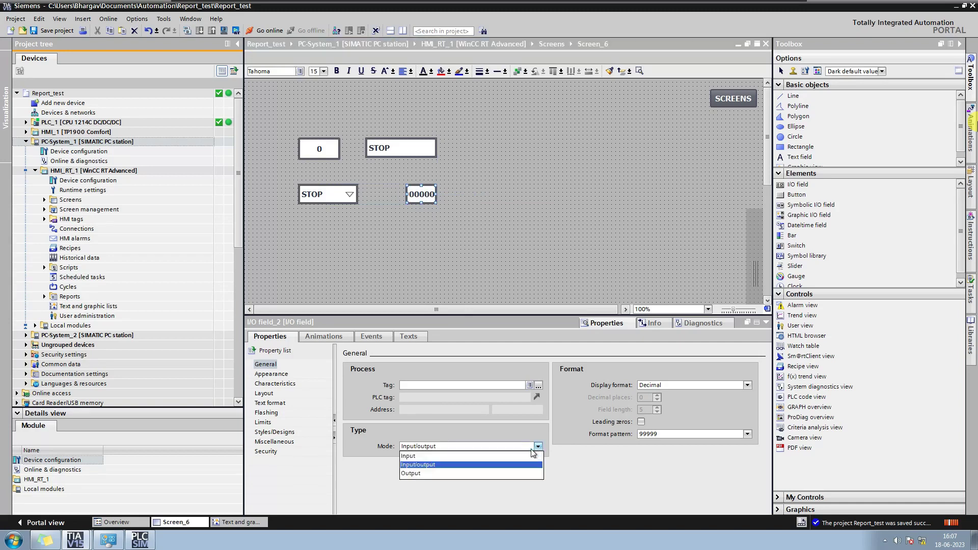
pyautogui.click(410, 473)
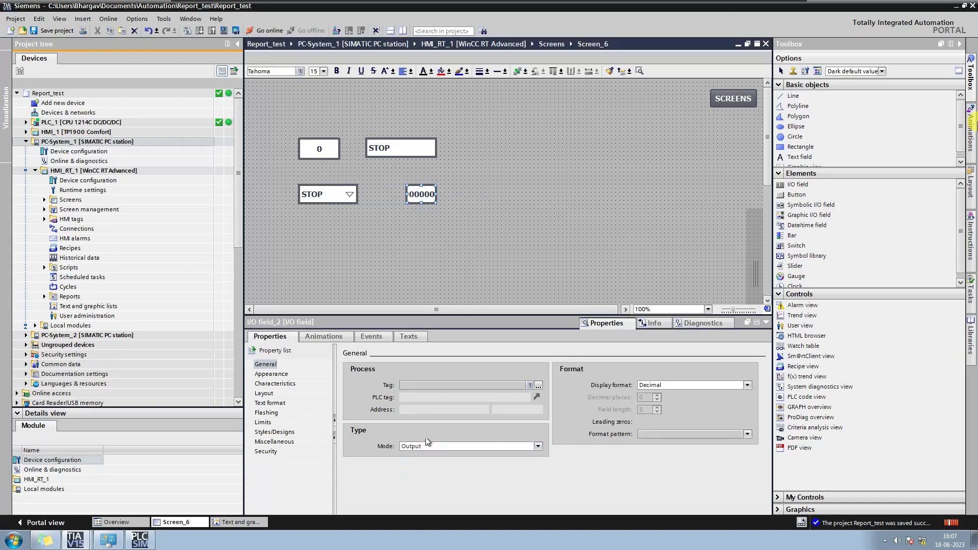
pyautogui.click(427, 385)
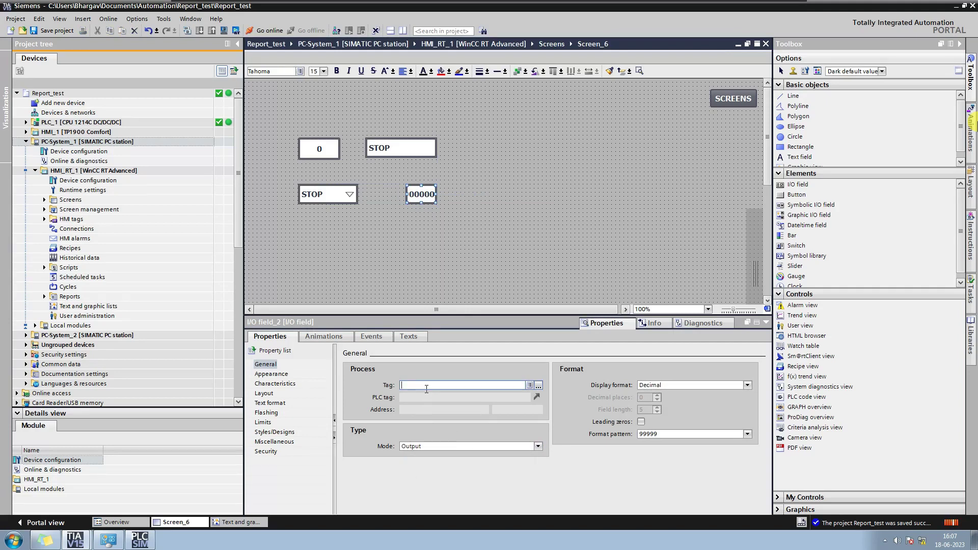
pyautogui.write('TAG_I2')
pyautogui.press('Return')
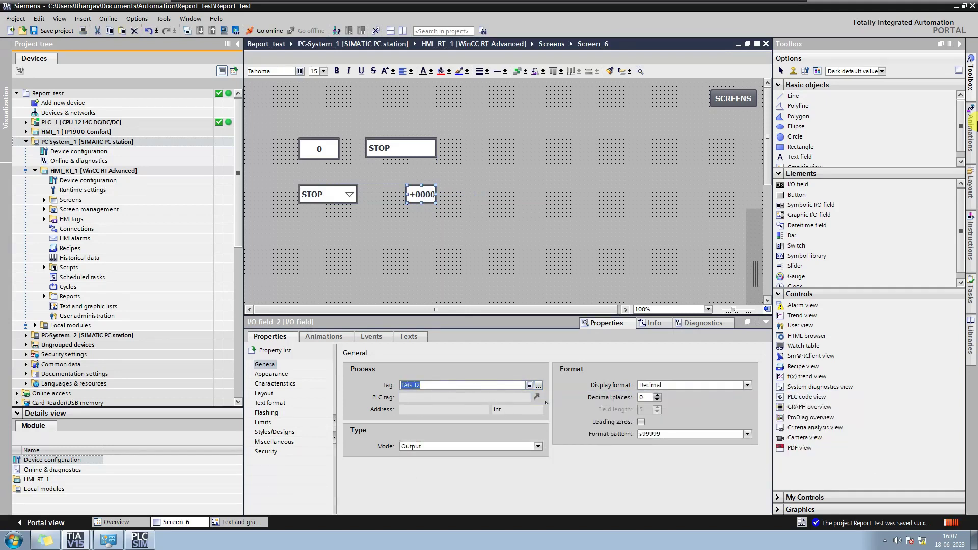
# - Change the format pattern to s9 and centre the text horizontally
pyautogui.click(665, 434)
pyautogui.press('BackSpace')
pyautogui.press('BackSpace')
pyautogui.press('Tab')
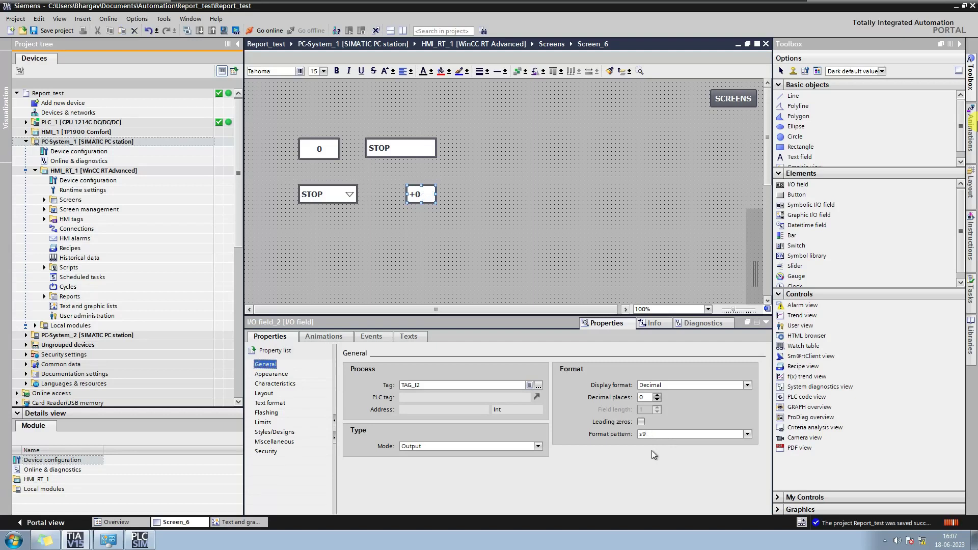
pyautogui.click(644, 436)
pyautogui.click(279, 405)
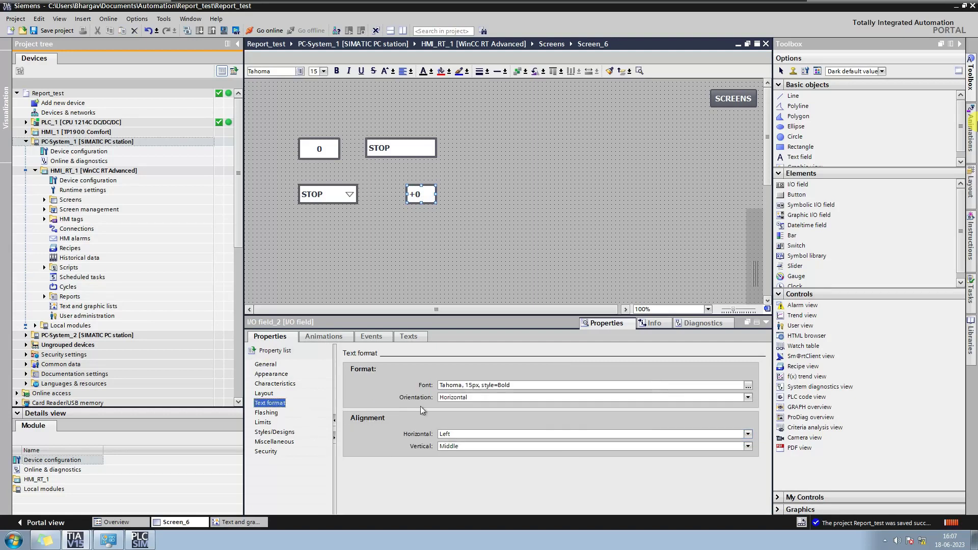
pyautogui.click(748, 434)
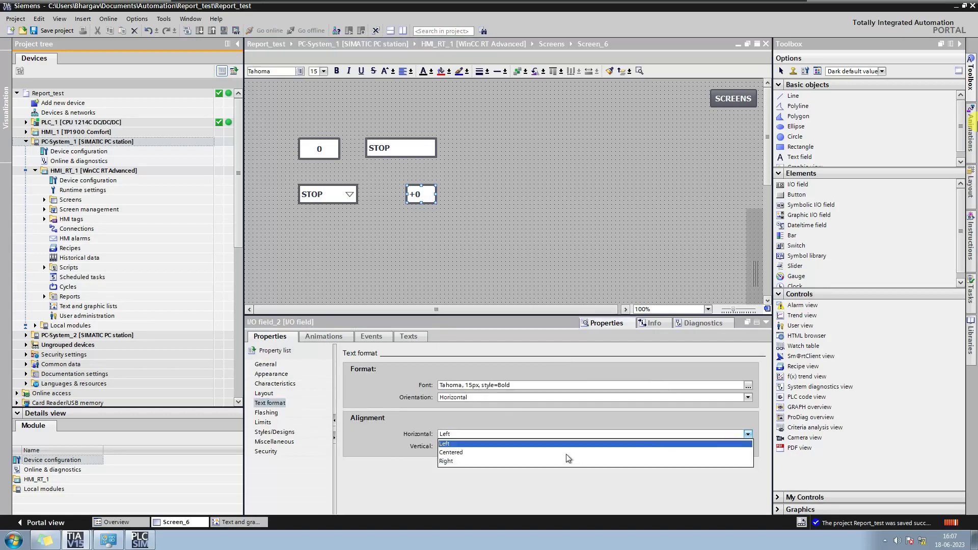
pyautogui.click(451, 452)
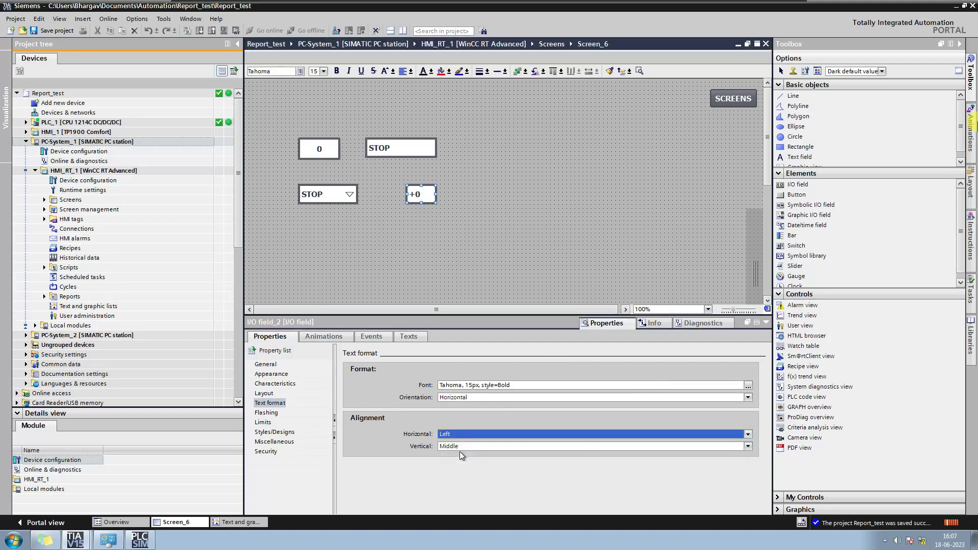
pyautogui.click(463, 270)
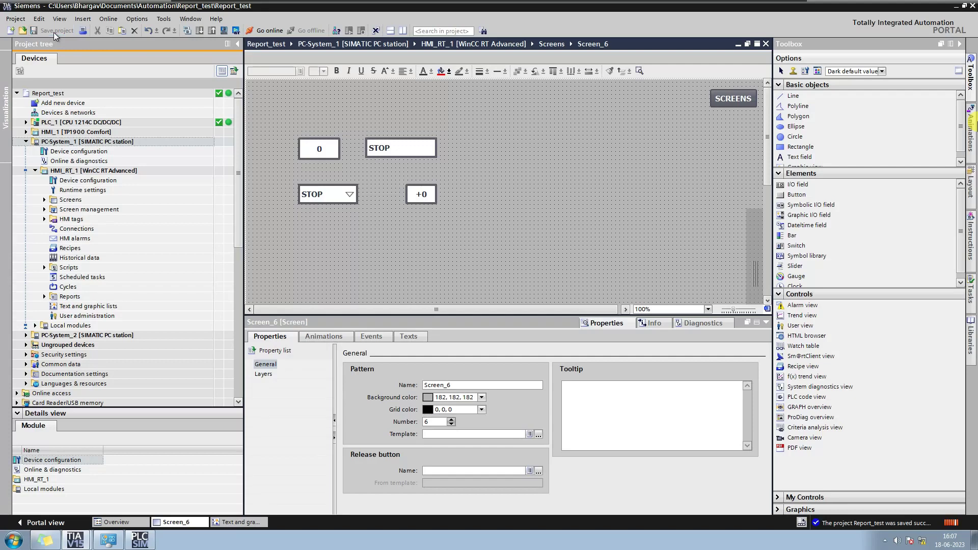
# - Compile HMI_RT_1 and launch WinCC Runtime Advanced
pyautogui.click(79, 172)
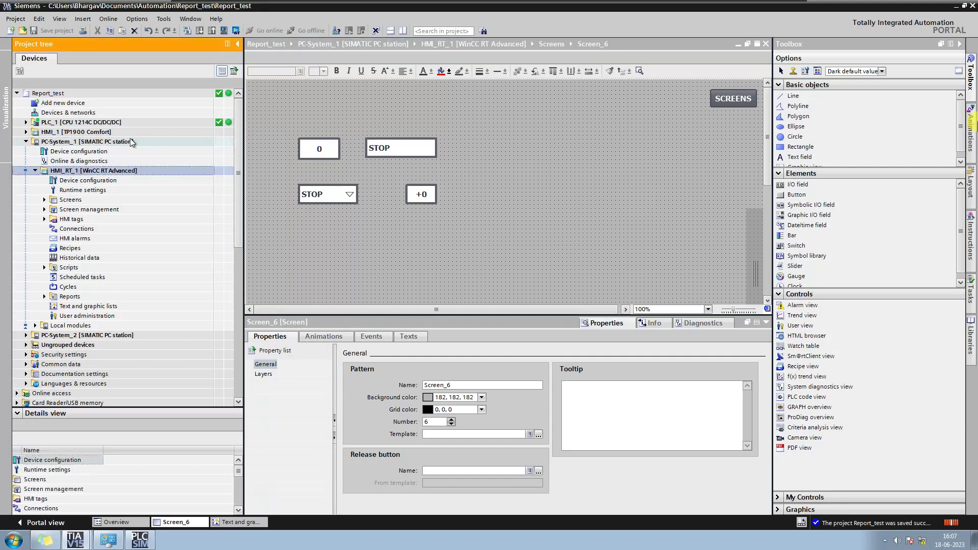
pyautogui.click(228, 33)
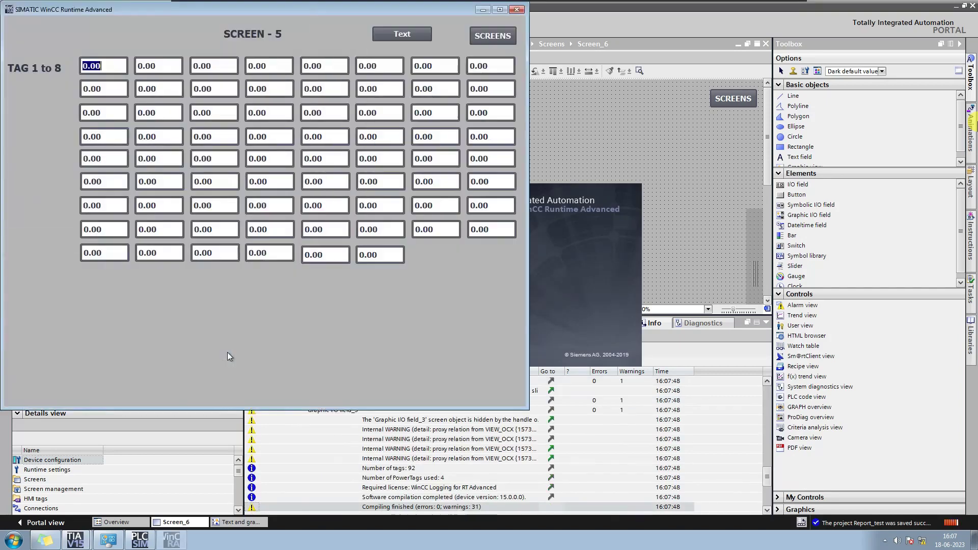
# - Go to Screen 6 in runtime and choose START, showing +1
pyautogui.click(502, 37)
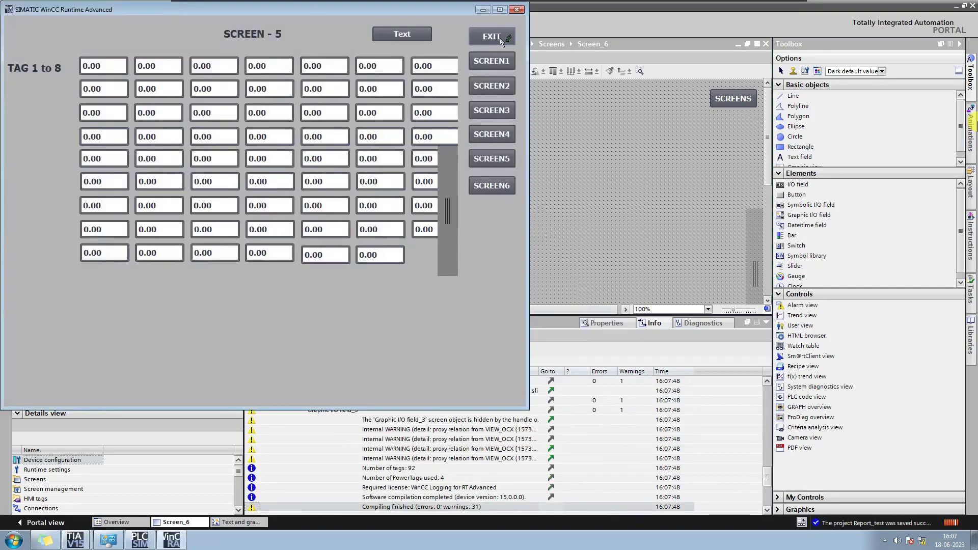
pyautogui.click(488, 194)
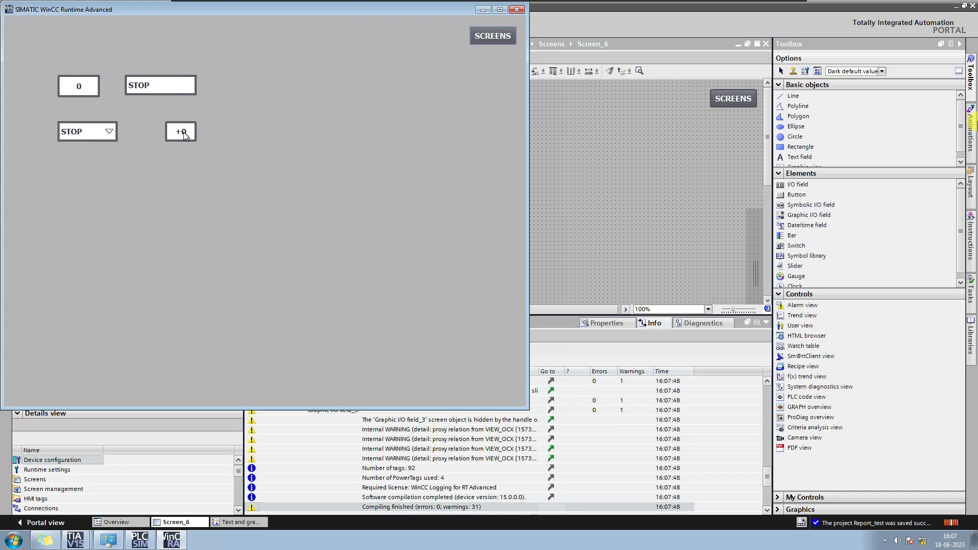
pyautogui.click(109, 133)
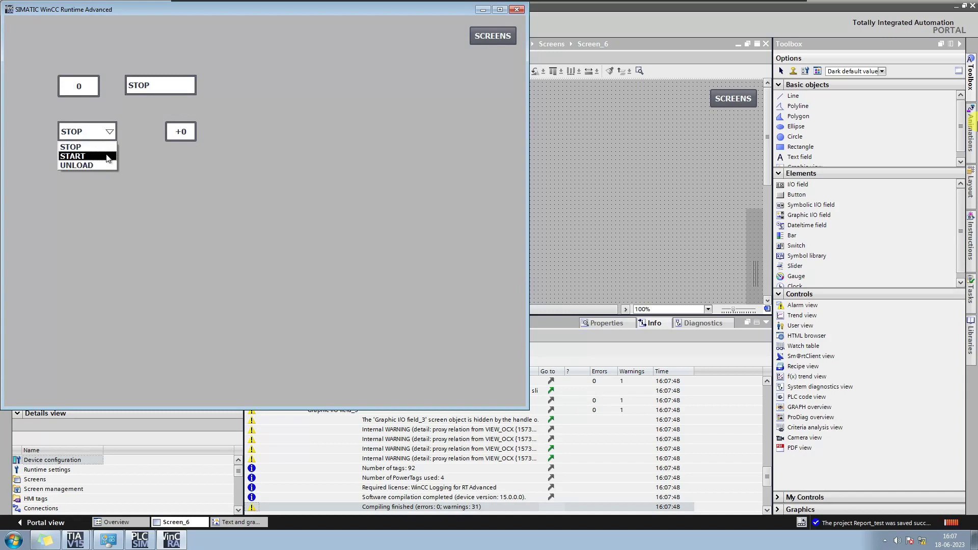
pyautogui.click(108, 156)
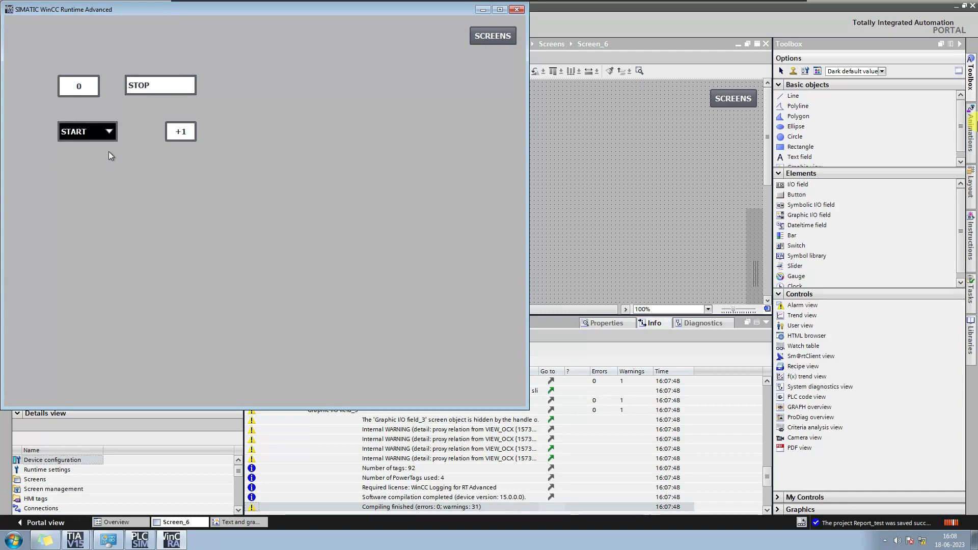
# - Choose UNLOAD to show +2, then STOP to show +0
pyautogui.click(108, 135)
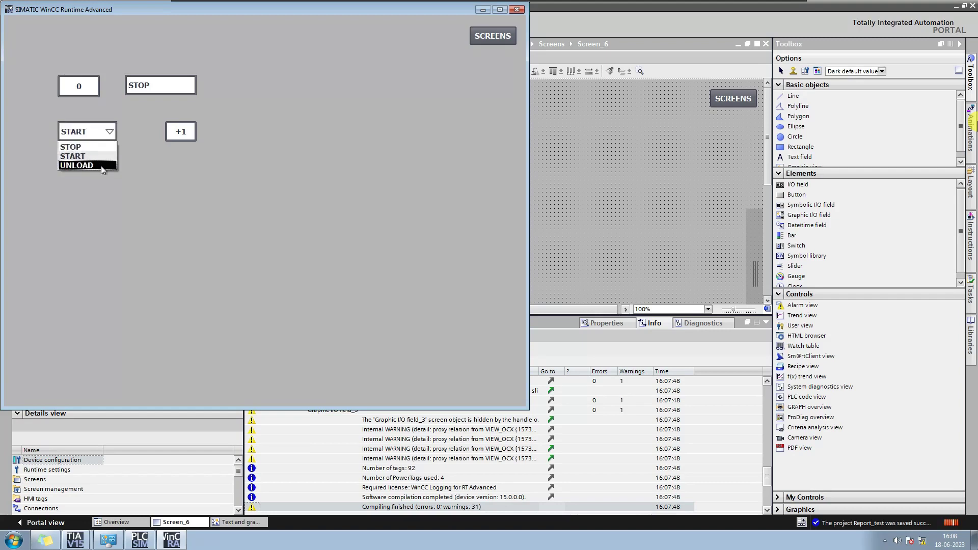
pyautogui.click(84, 166)
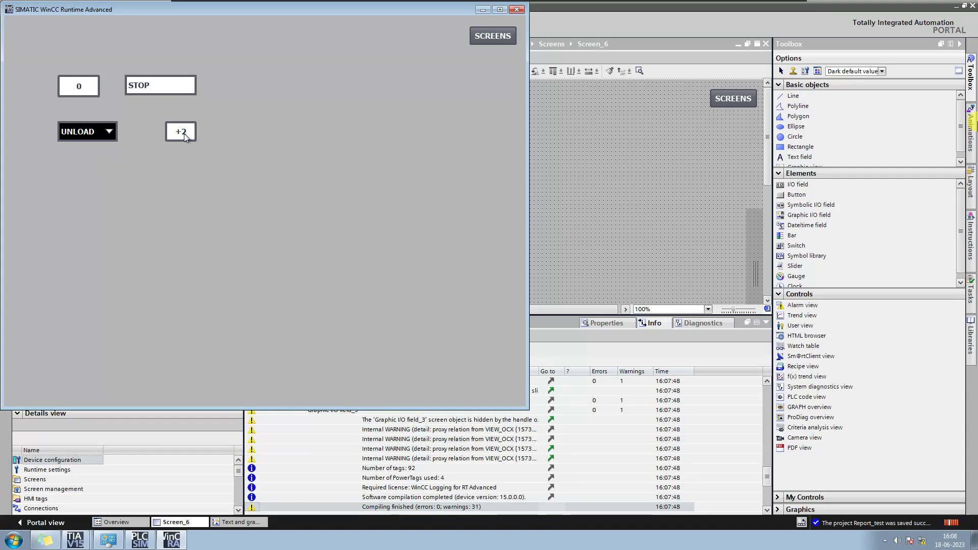
pyautogui.click(113, 133)
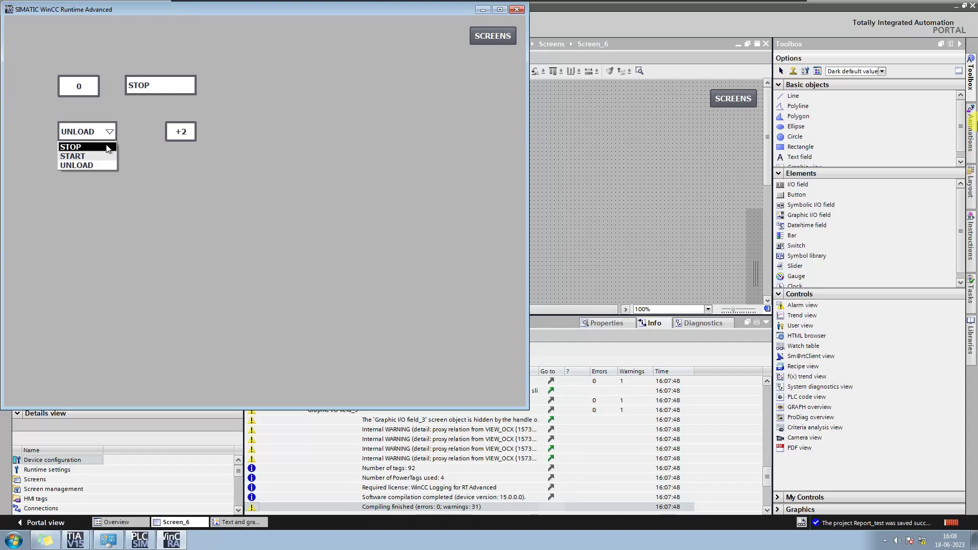
pyautogui.click(107, 147)
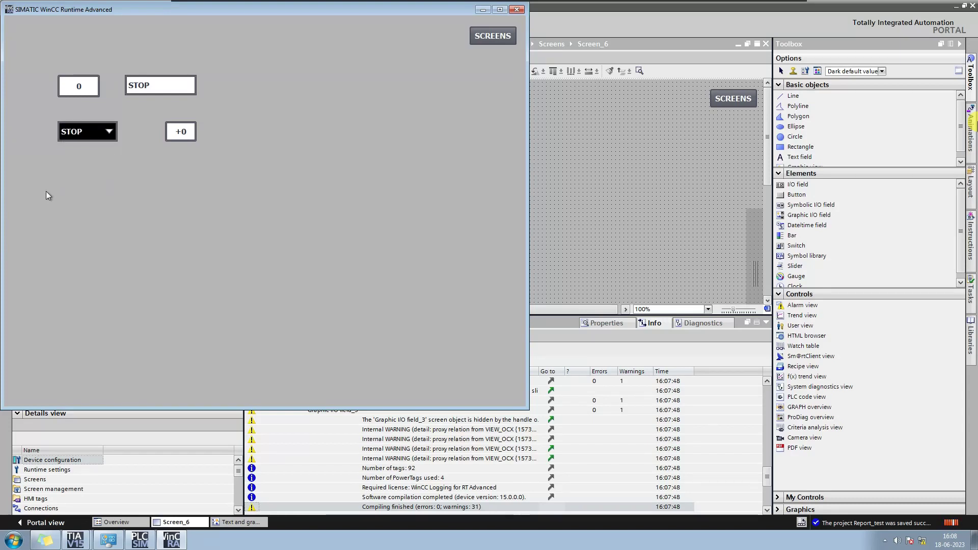
pyautogui.click(108, 133)
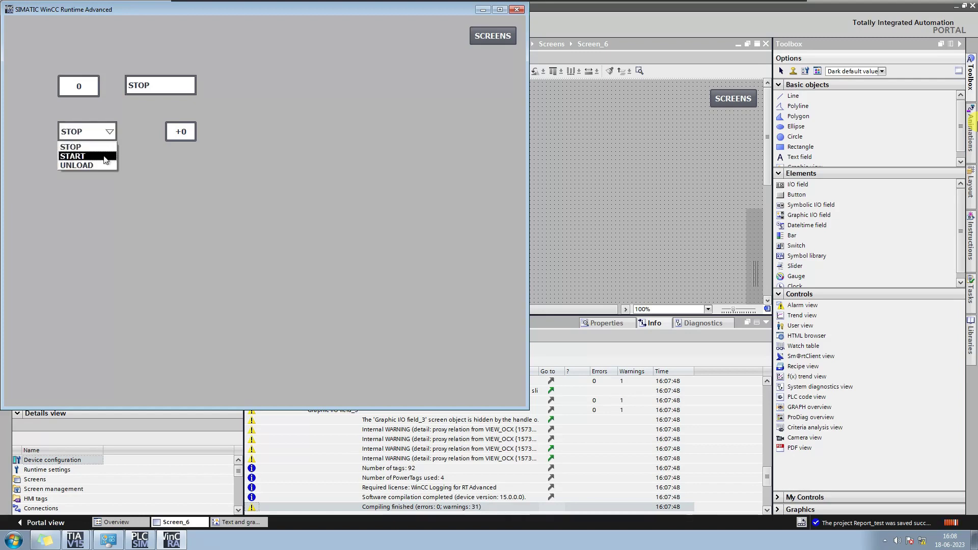